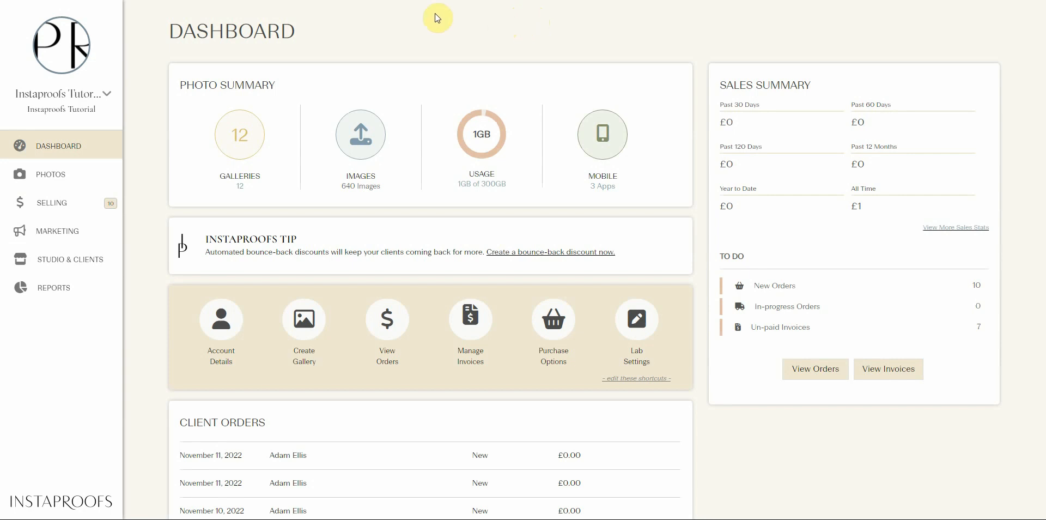
Step: Go to the client gateways and open the first gateway in the list
click(80, 267)
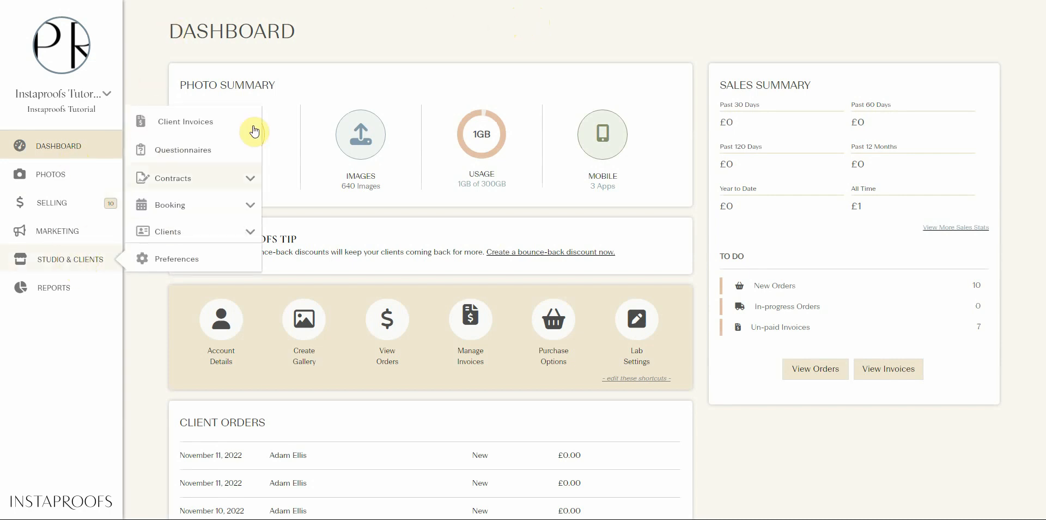
click(175, 230)
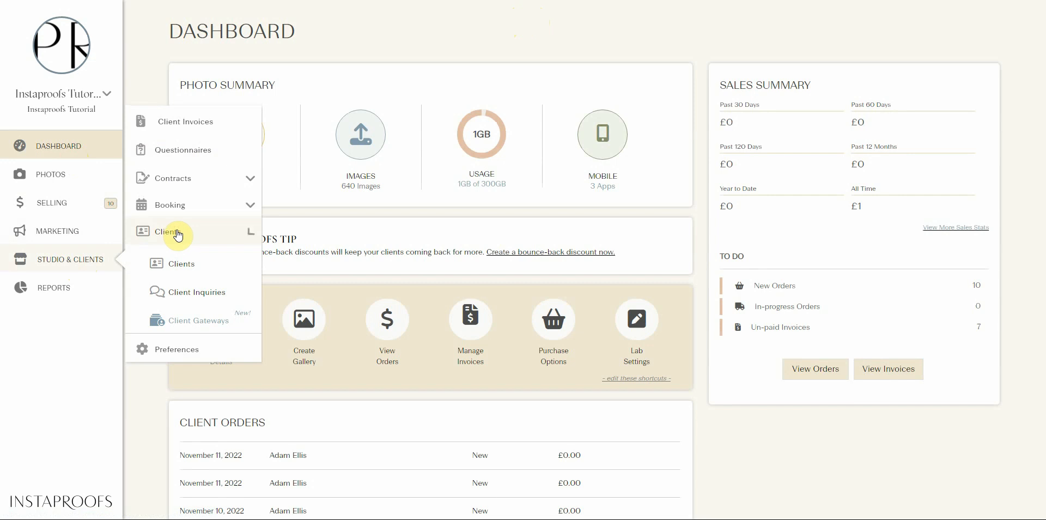
click(182, 321)
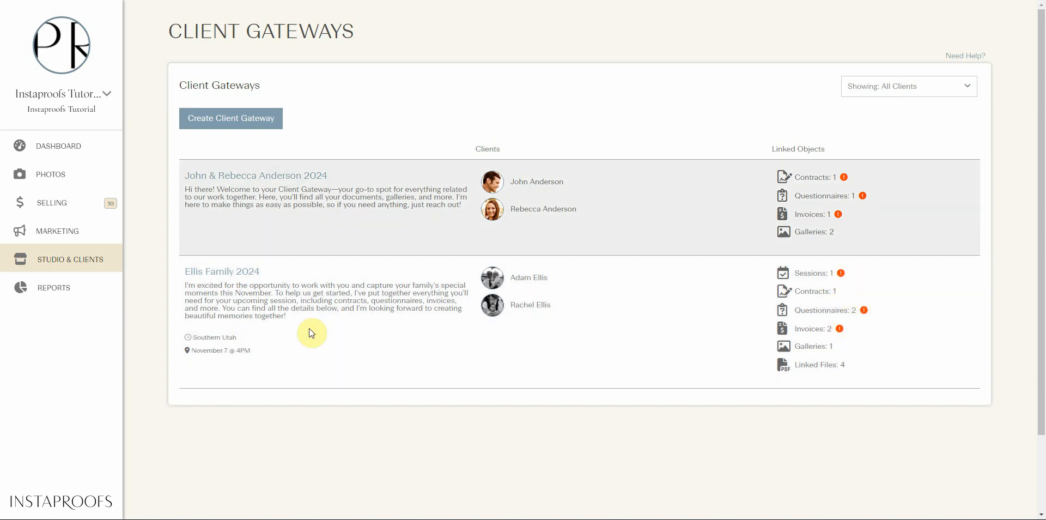
click(253, 177)
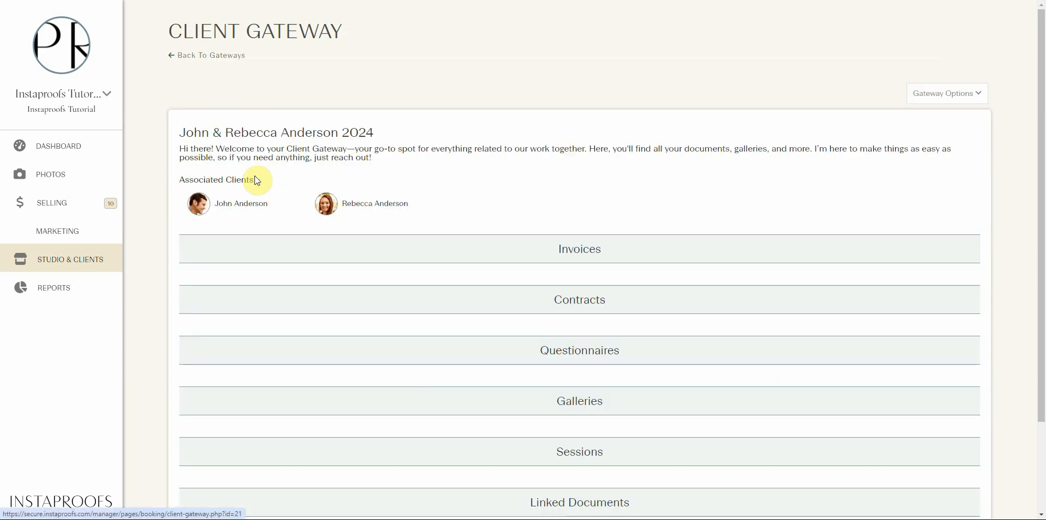
Step: Review the gateway's linked invoices, contracts, questionnaires and galleries, including their payment, signature and response statuses
scroll(538, 172, down, 2)
scroll(538, 172, down, 15)
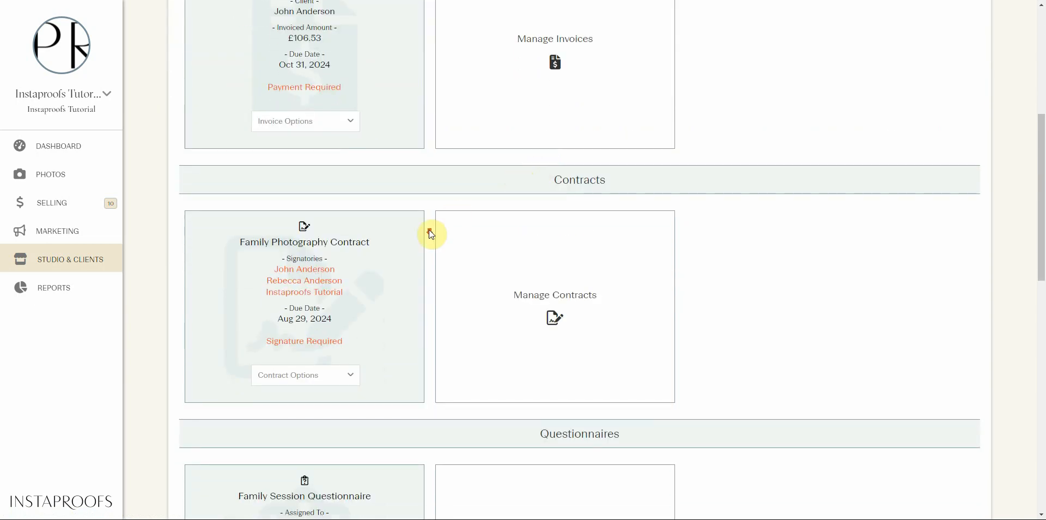
scroll(608, 374, up, 10)
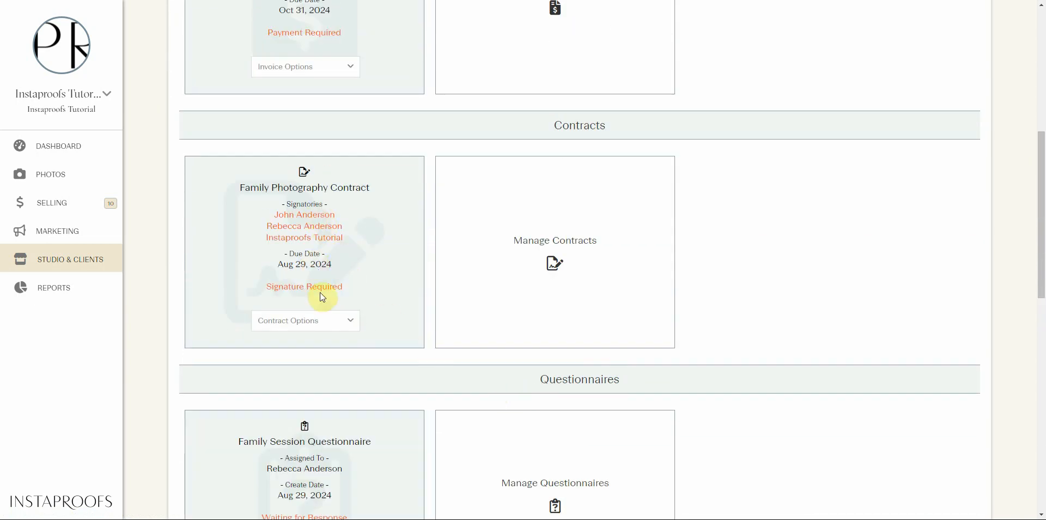
scroll(319, 292, up, 6)
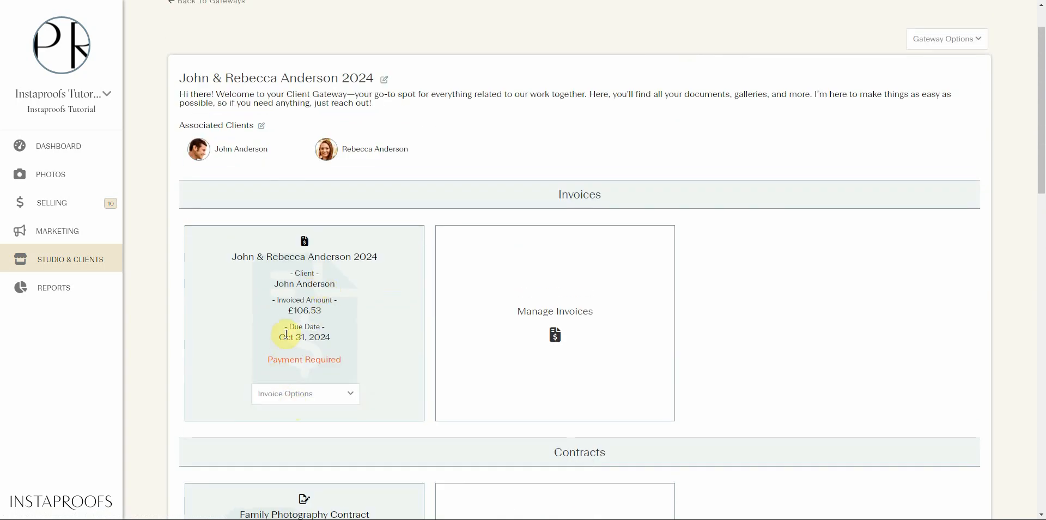
drag(285, 357, 299, 358)
scroll(289, 334, down, 4)
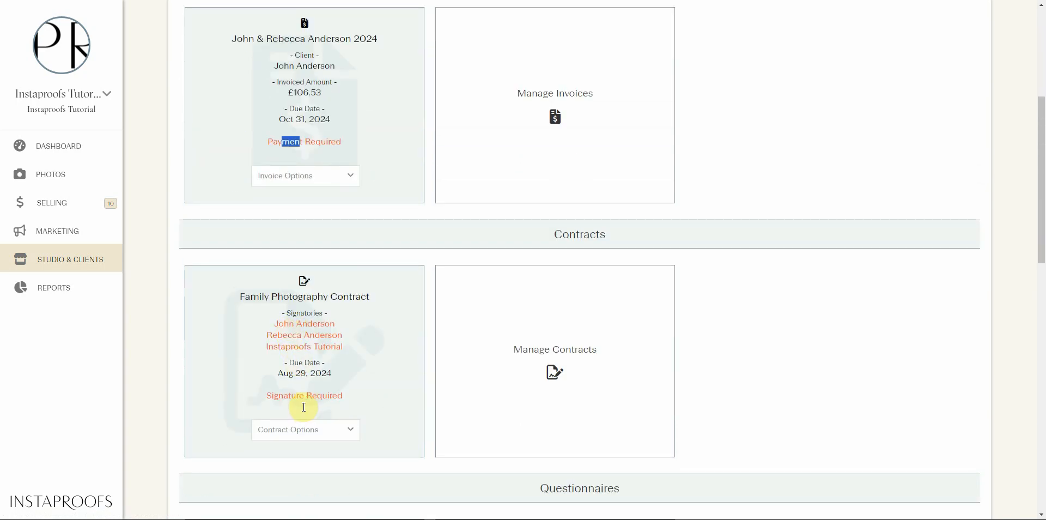
scroll(408, 334, down, 7)
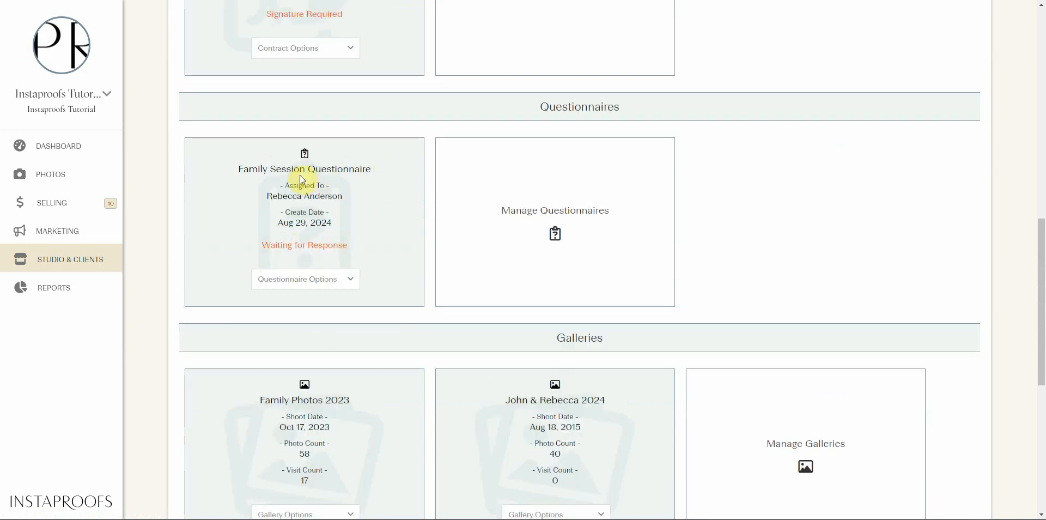
scroll(404, 236, up, 11)
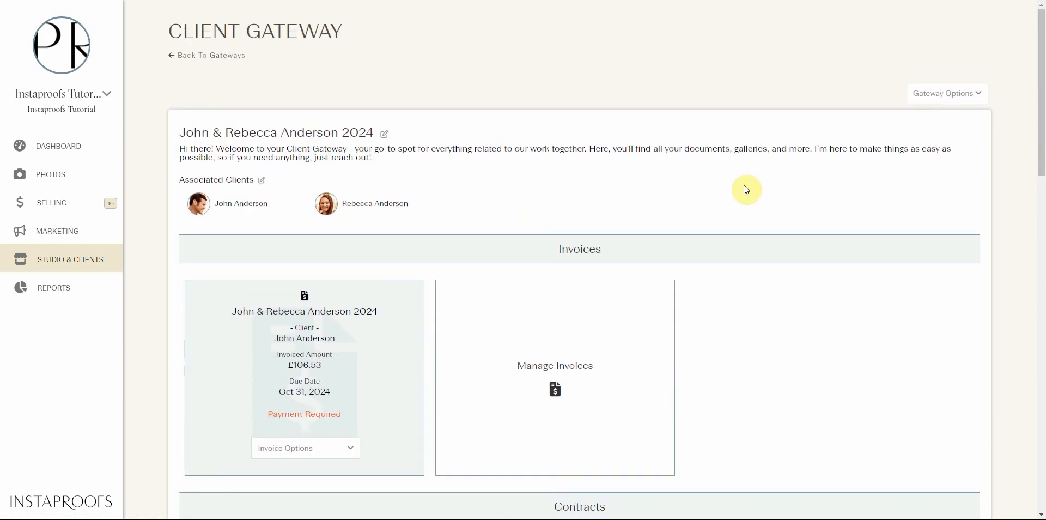
Step: Get the gateway's shareable links and copy the URL of the second associated client
click(940, 97)
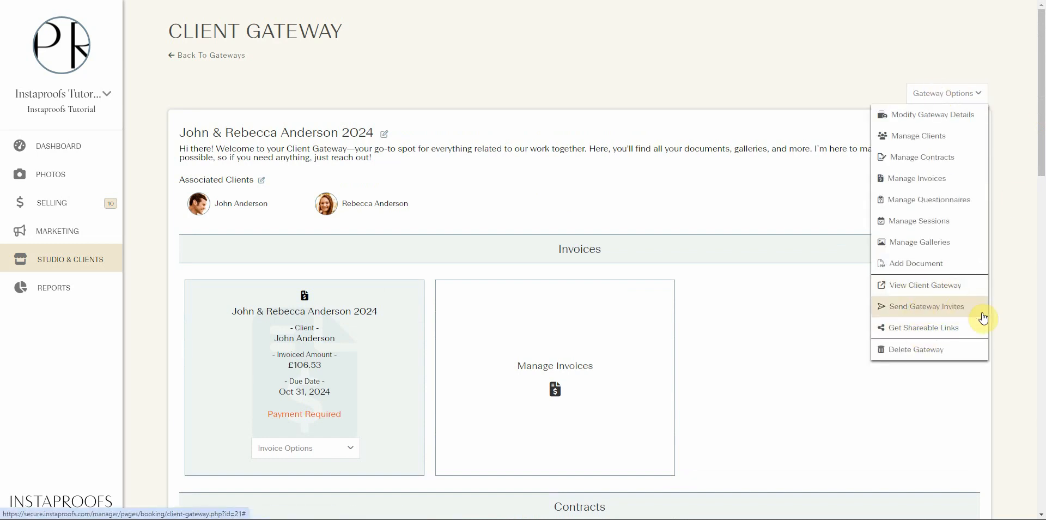
click(916, 328)
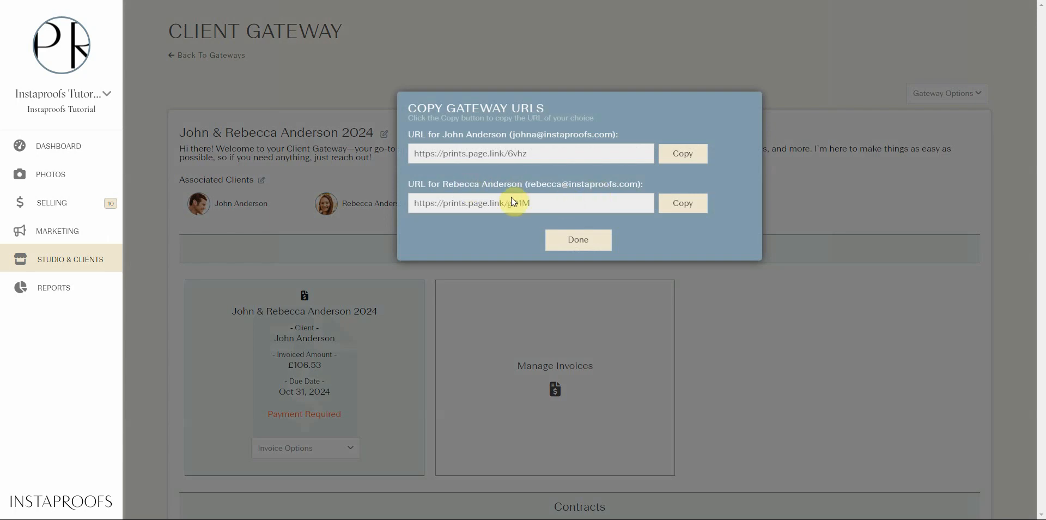
click(679, 209)
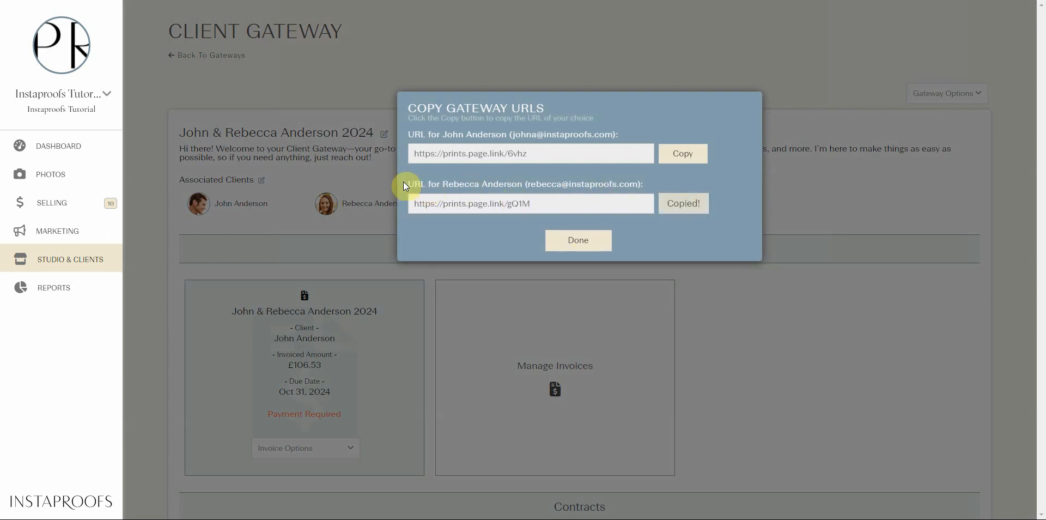
click(579, 243)
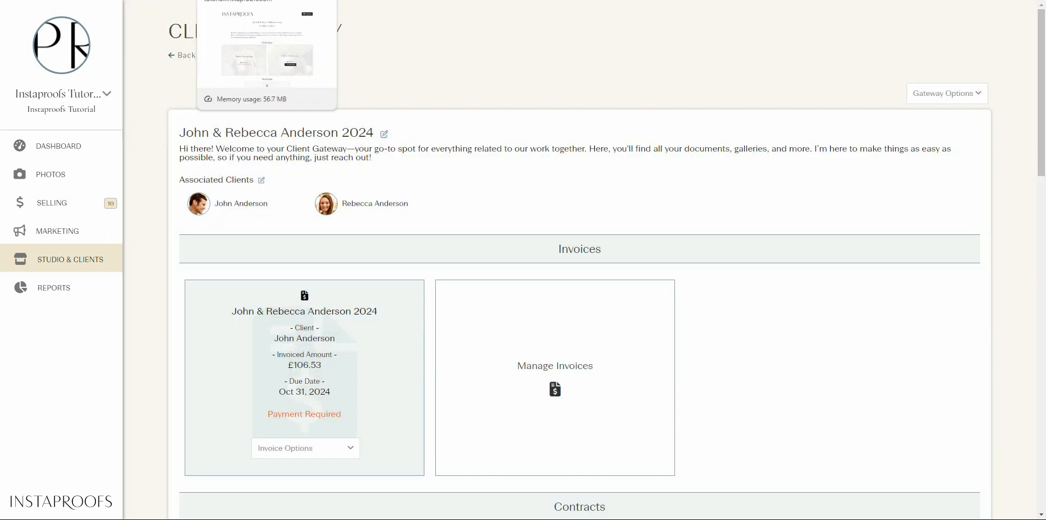
Step: View the second client's gateway page and examine its galleries, invoice, contract and questionnaire
click(261, 1)
scroll(428, 155, down, 2)
scroll(429, 158, up, 2)
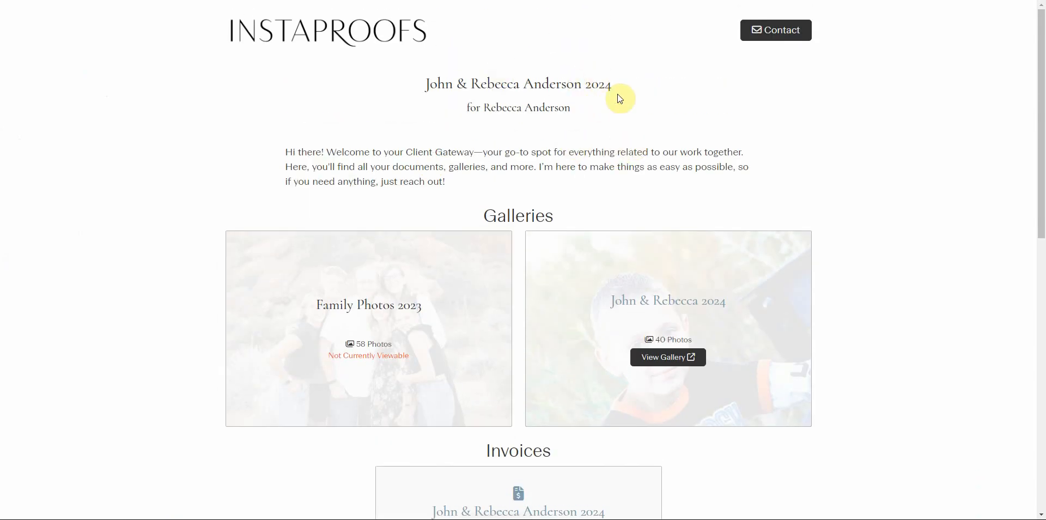
scroll(373, 98, down, 2)
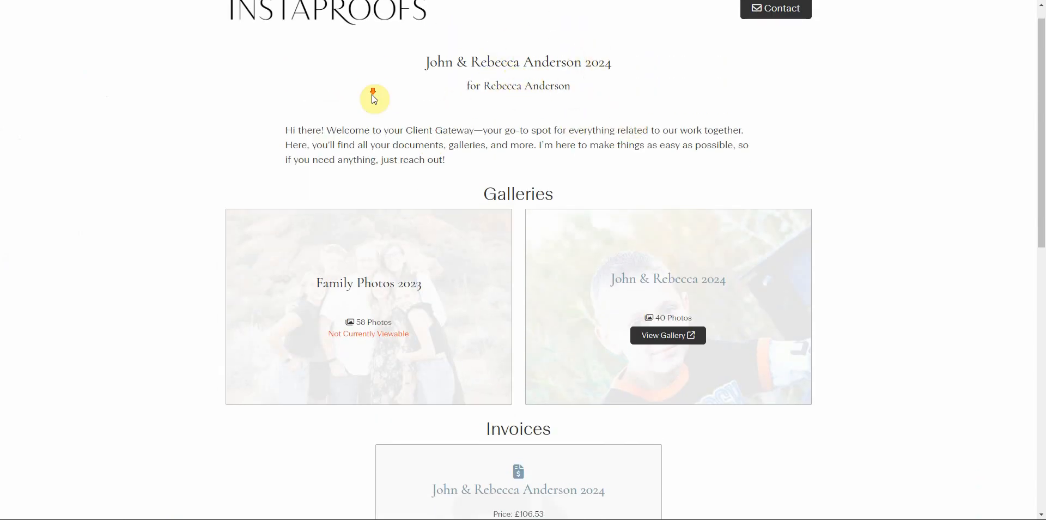
scroll(425, 199, down, 5)
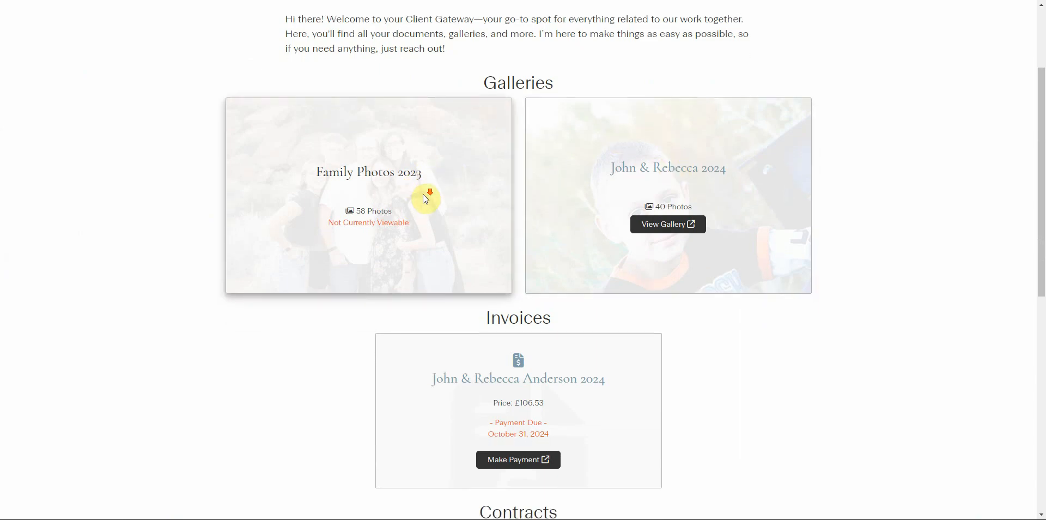
scroll(526, 142, down, 4)
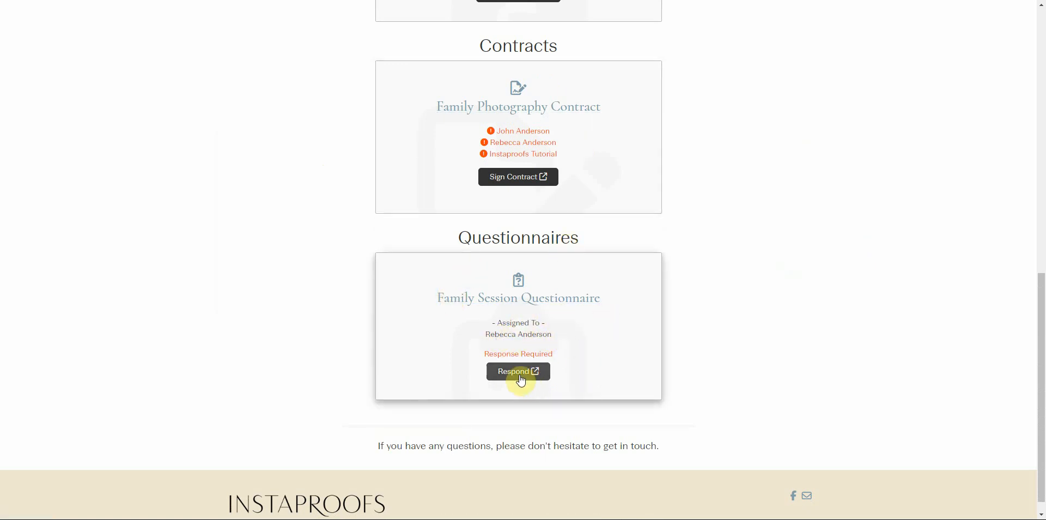
Step: Return to the gateway manager and copy the first associated client's shareable gateway URL
click(133, 0)
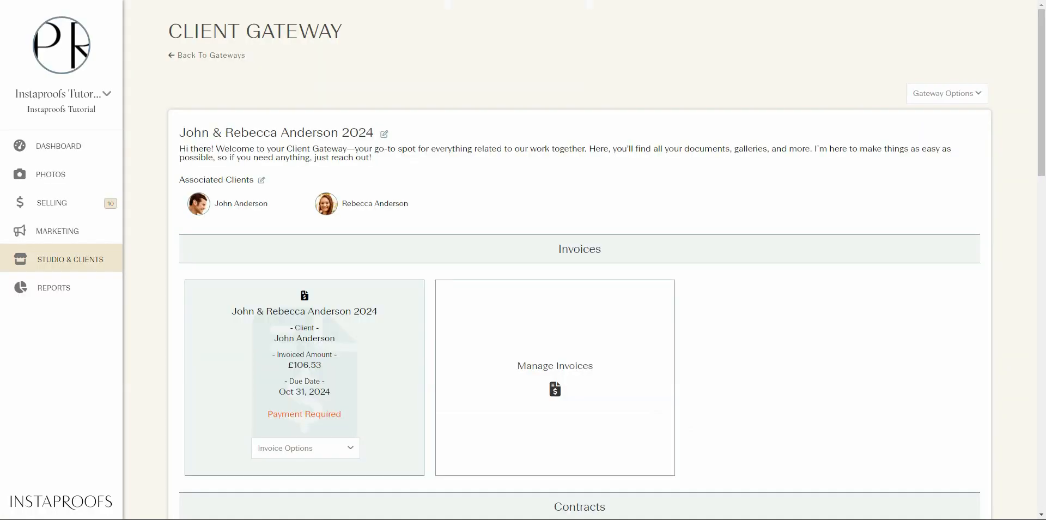
click(961, 95)
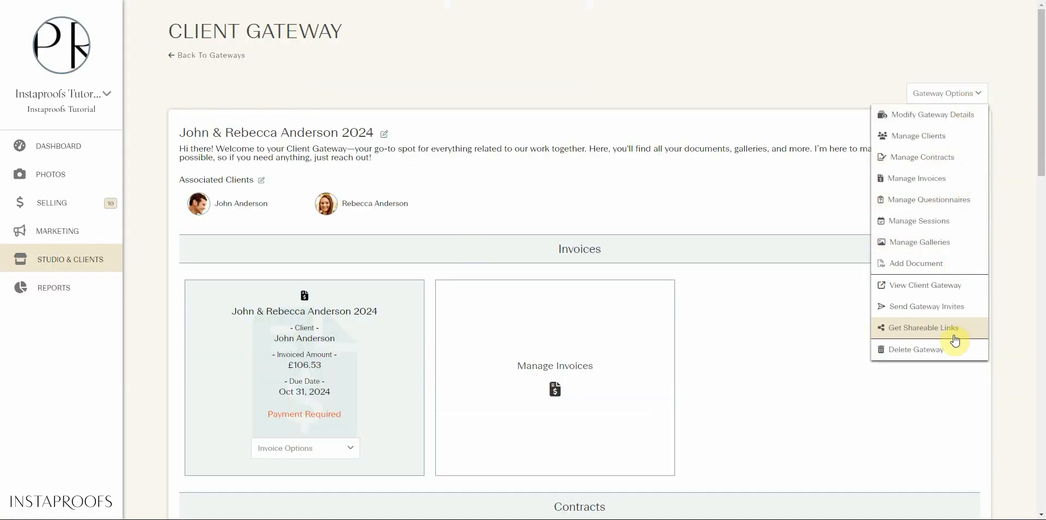
click(940, 328)
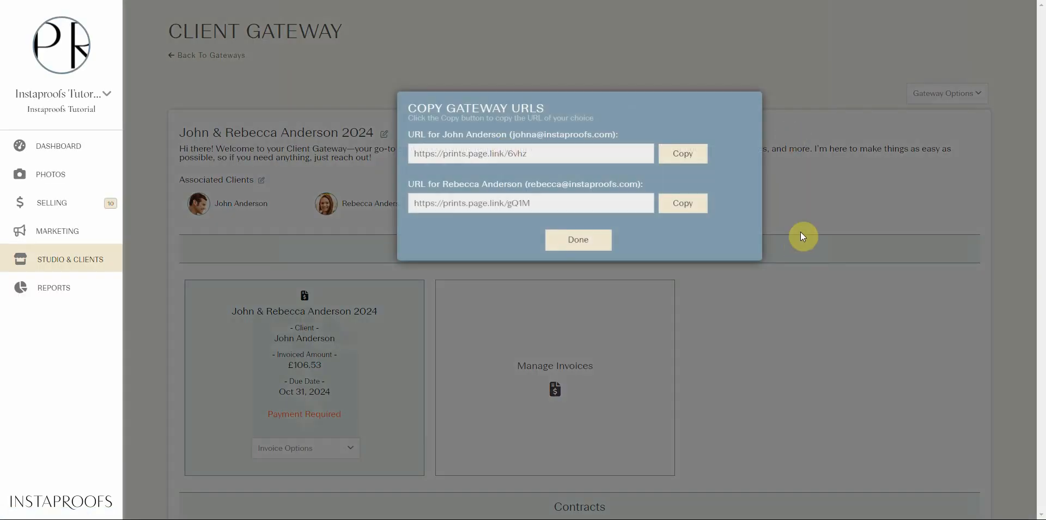
click(687, 158)
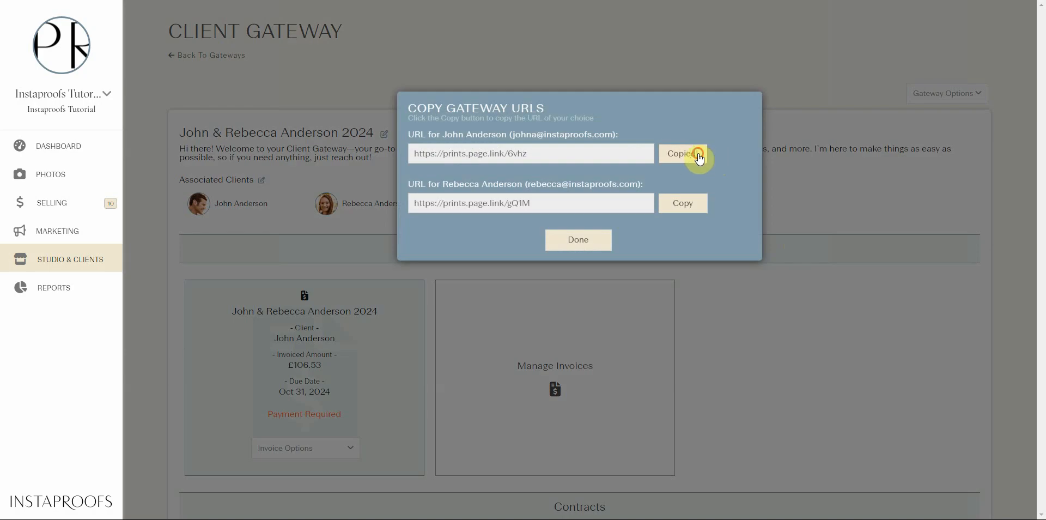
Step: Load the copied gateway link in the browser and examine which items the first client can act on
click(305, 1)
key(ctrl+v)
key(Return)
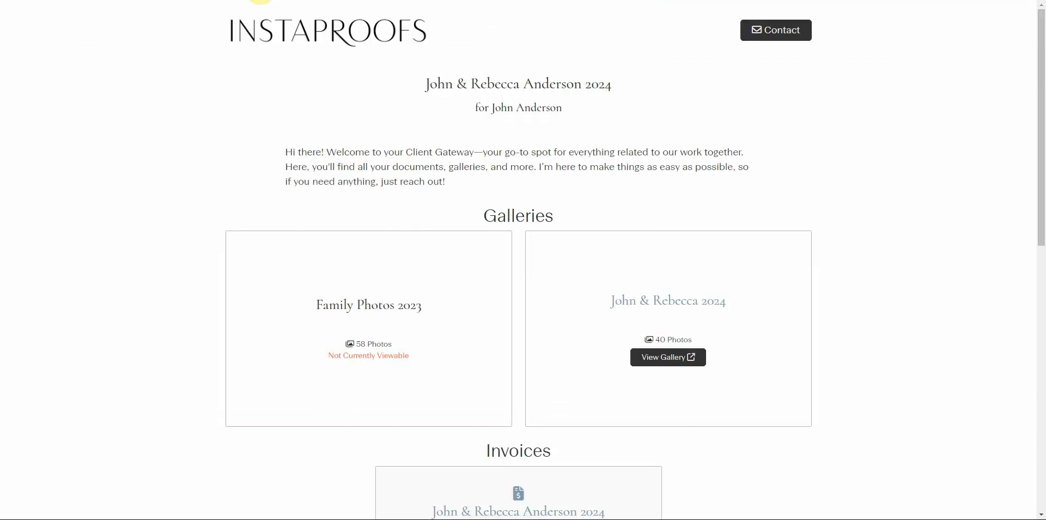
scroll(435, 128, down, 1)
scroll(437, 127, down, 10)
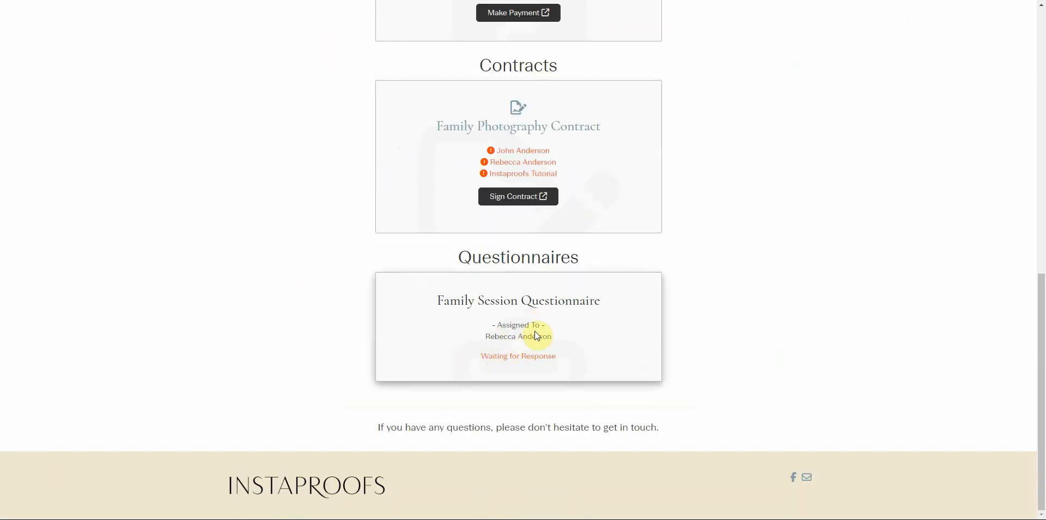
scroll(762, 354, up, 5)
scroll(699, 420, down, 1)
scroll(708, 441, up, 1)
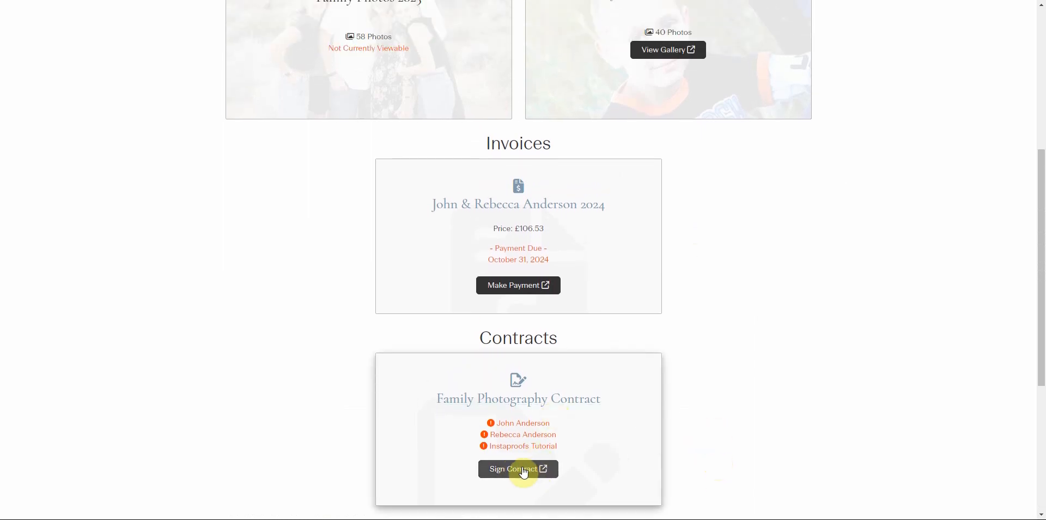
scroll(545, 425, up, 6)
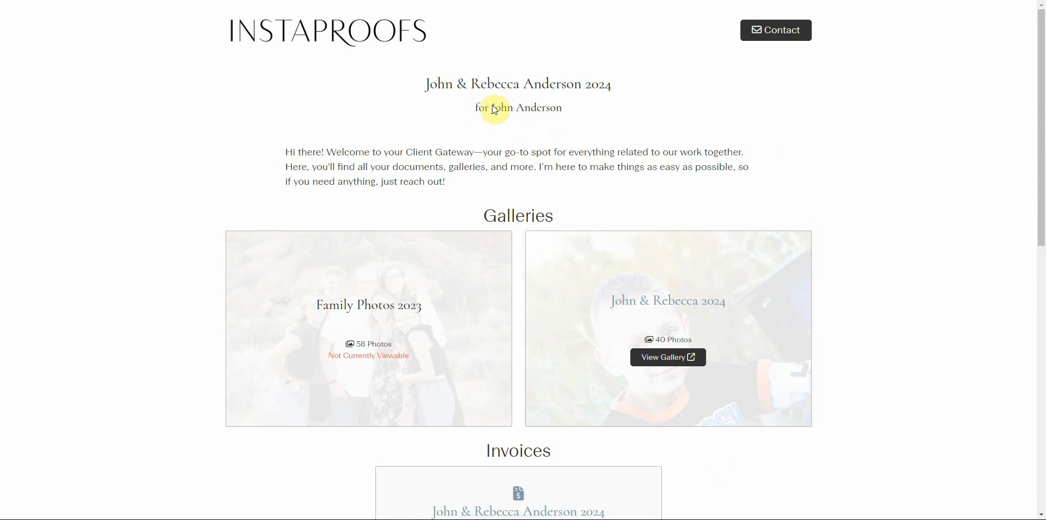
Step: Open the Family Photography Contract from the first client's gateway, examine its signature area and close the contract
scroll(539, 140, down, 8)
click(534, 330)
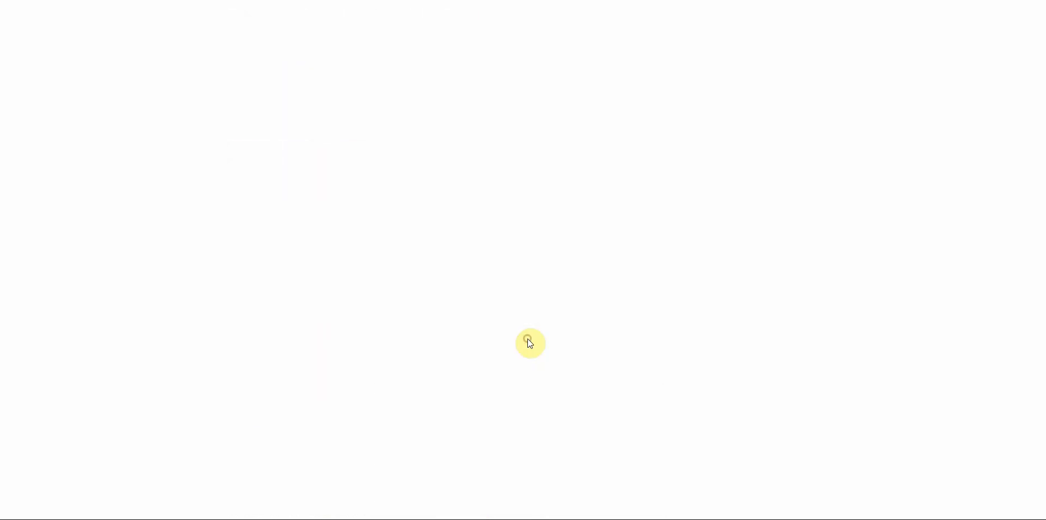
scroll(459, 153, down, 8)
scroll(459, 153, down, 4)
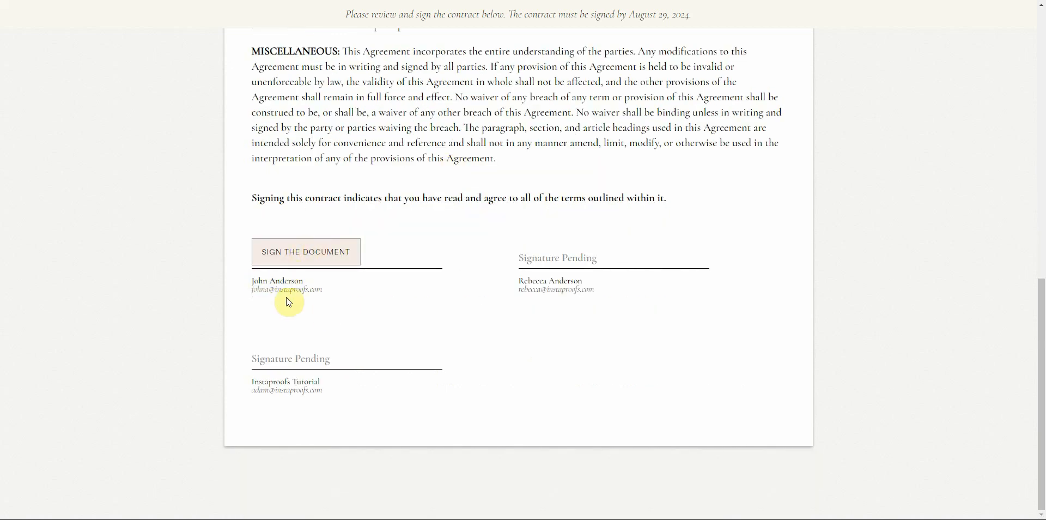
key(ctrl+w)
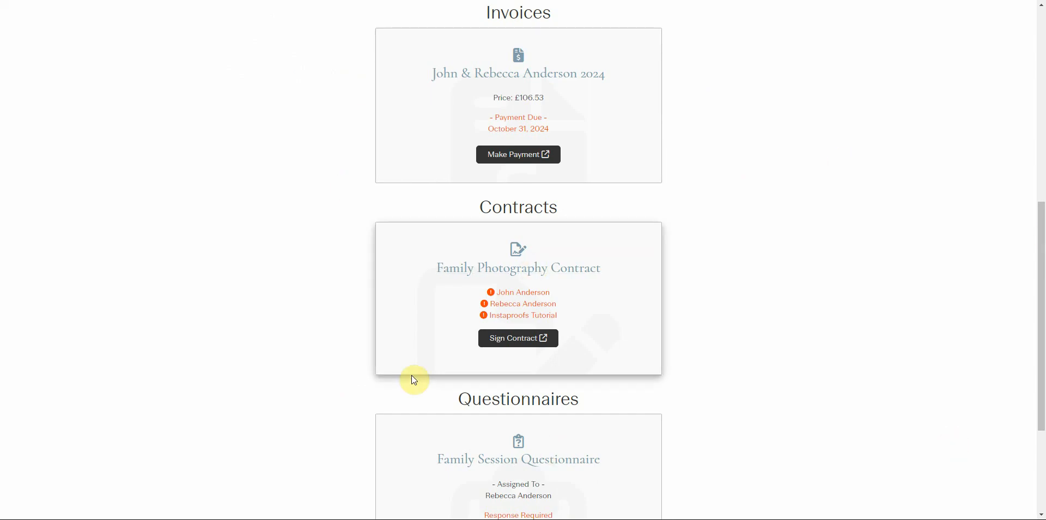
Step: Check the Family Photography Contract's signature area from the second client's gateway, and dismiss the gateway URLs in the manager
click(522, 340)
scroll(327, 158, down, 10)
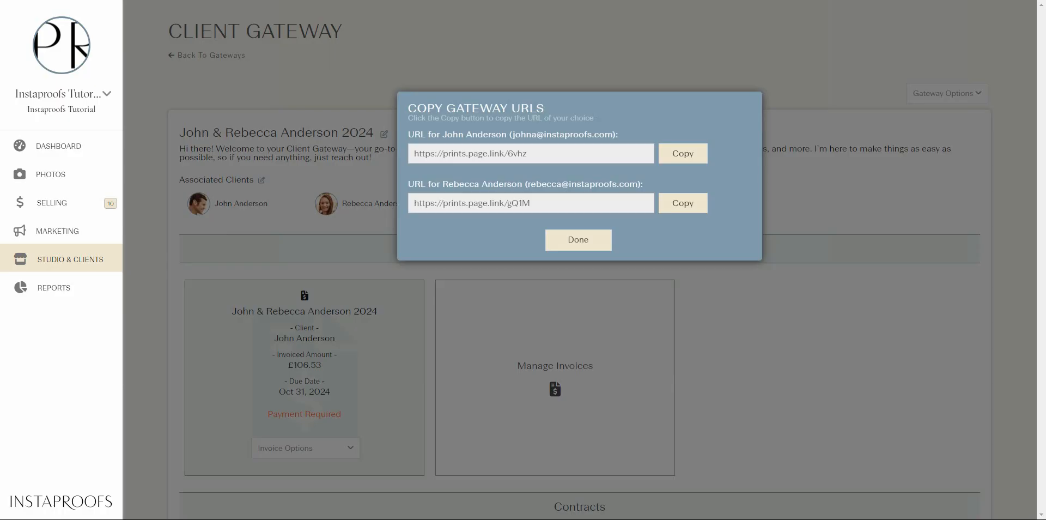
click(597, 240)
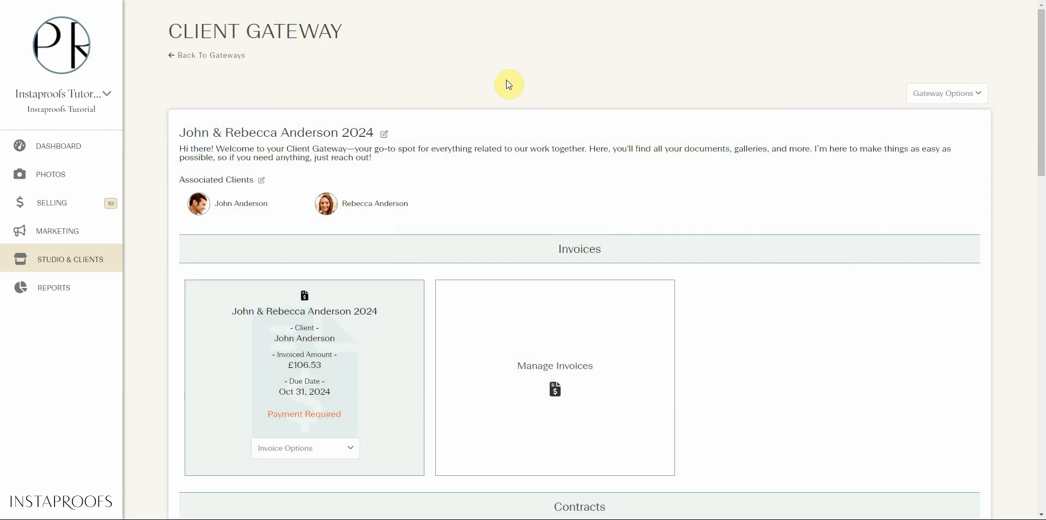
Step: Start creating an invoice from the gateway's invoice associations and review the blank form down to its additional settings
scroll(517, 113, down, 1)
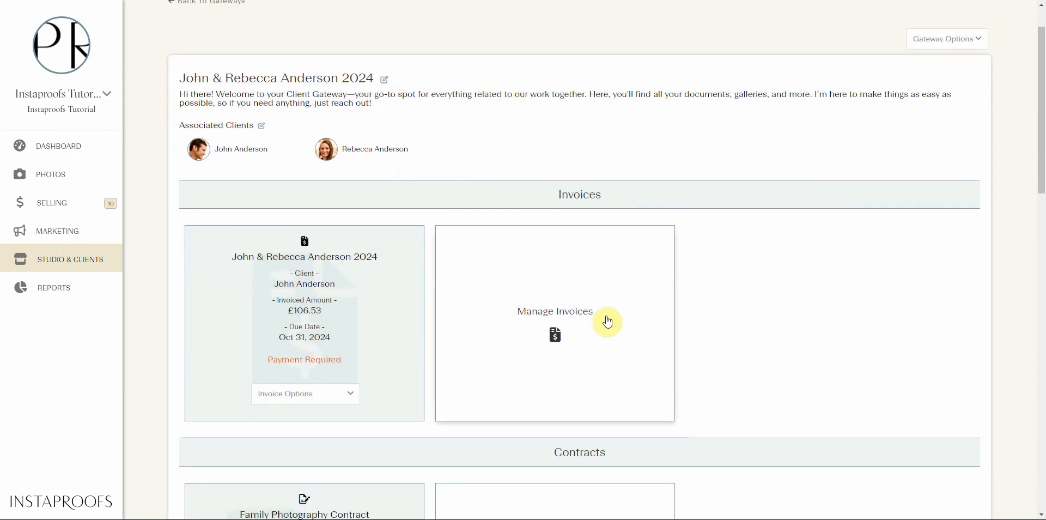
click(558, 333)
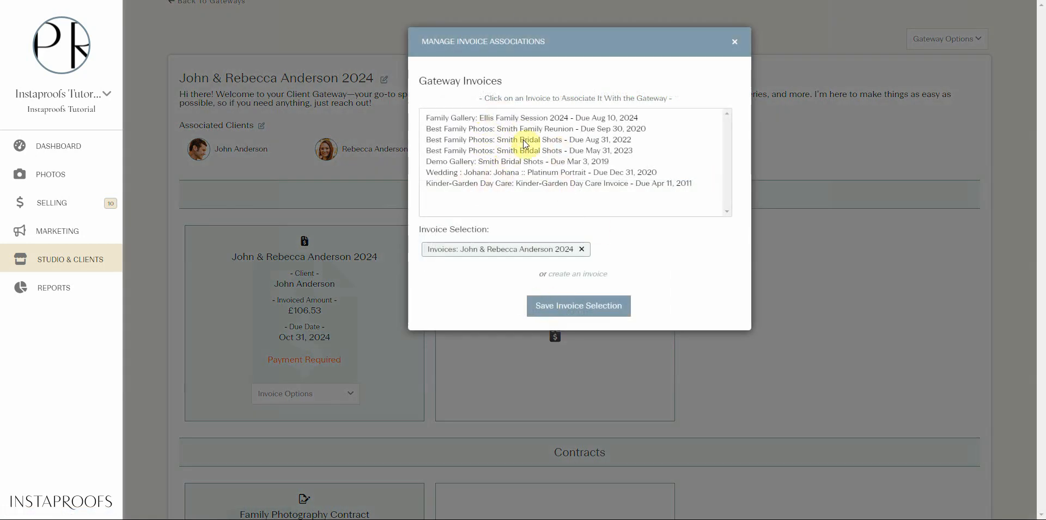
click(601, 277)
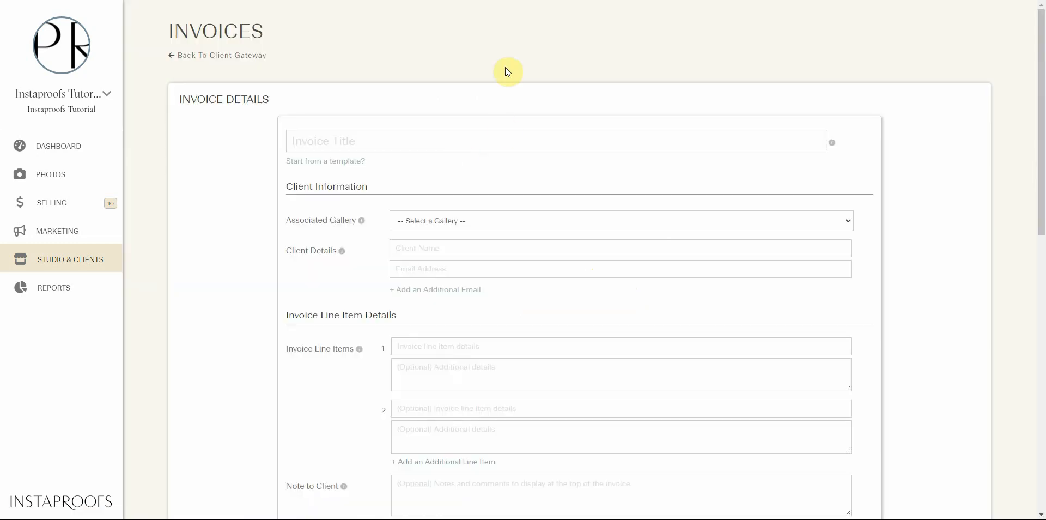
scroll(491, 136, down, 10)
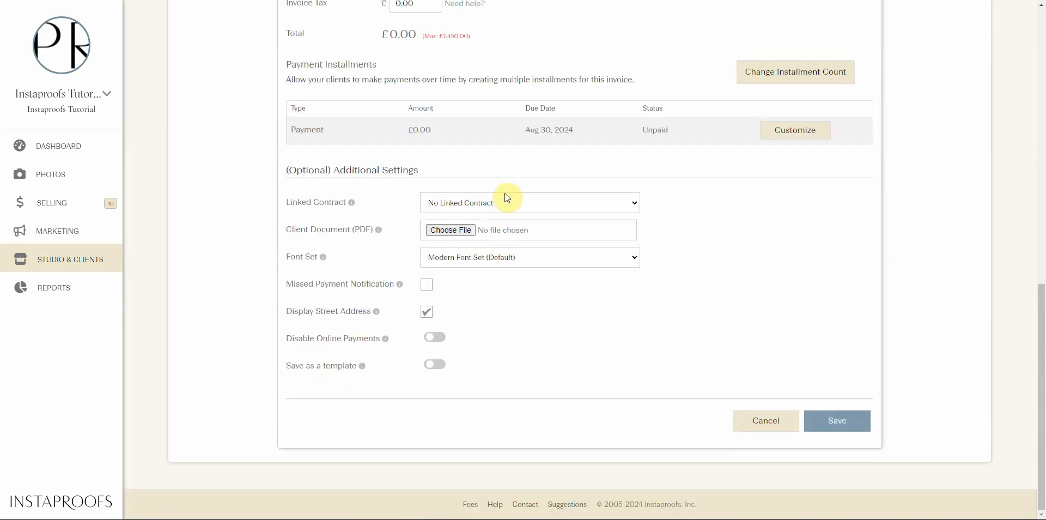
Step: Finish reviewing the blank invoice form and cancel it to return to the client gateway
scroll(552, 358, up, 2)
scroll(556, 369, down, 2)
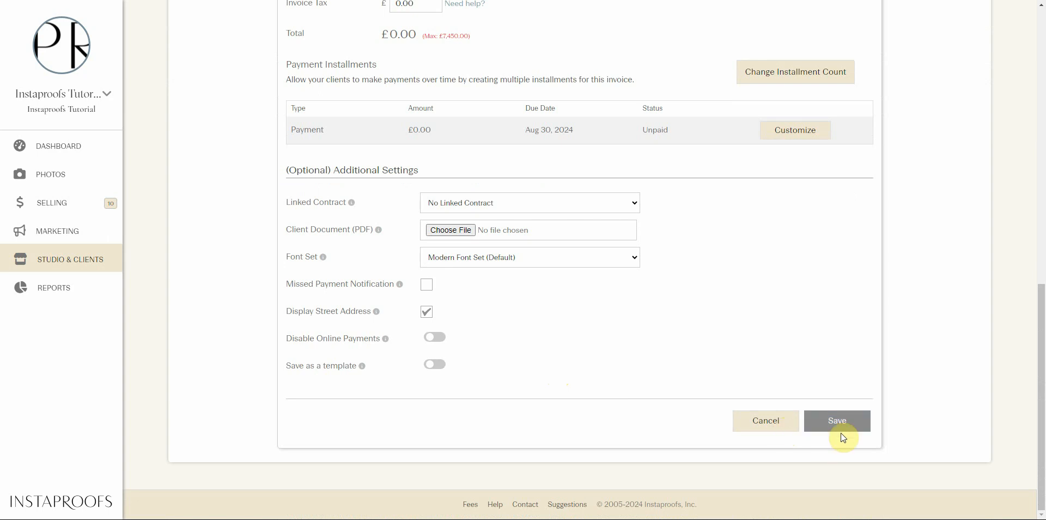
click(769, 420)
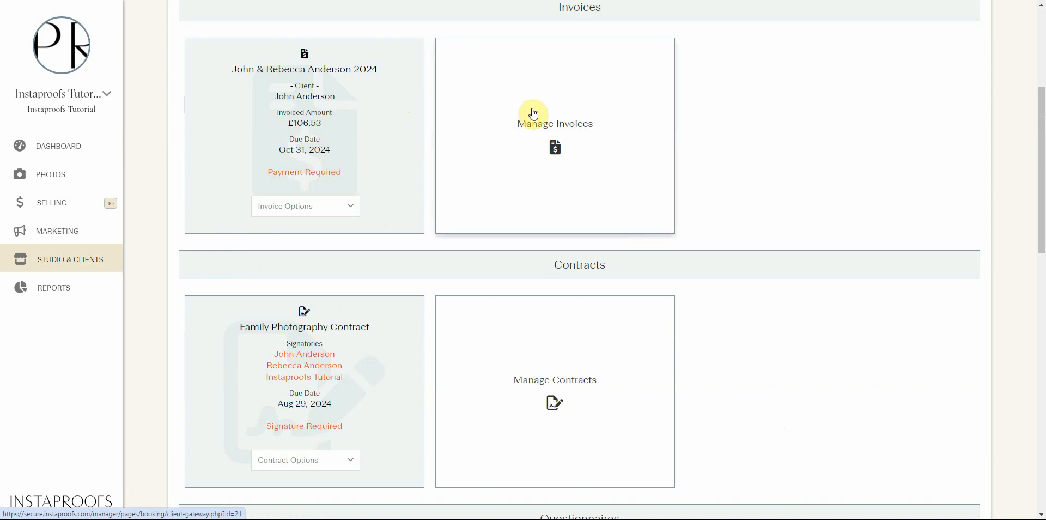
Step: Examine the gateway's contract associations and the blank form for creating a new contract, and close both without saving
scroll(534, 114, down, 3)
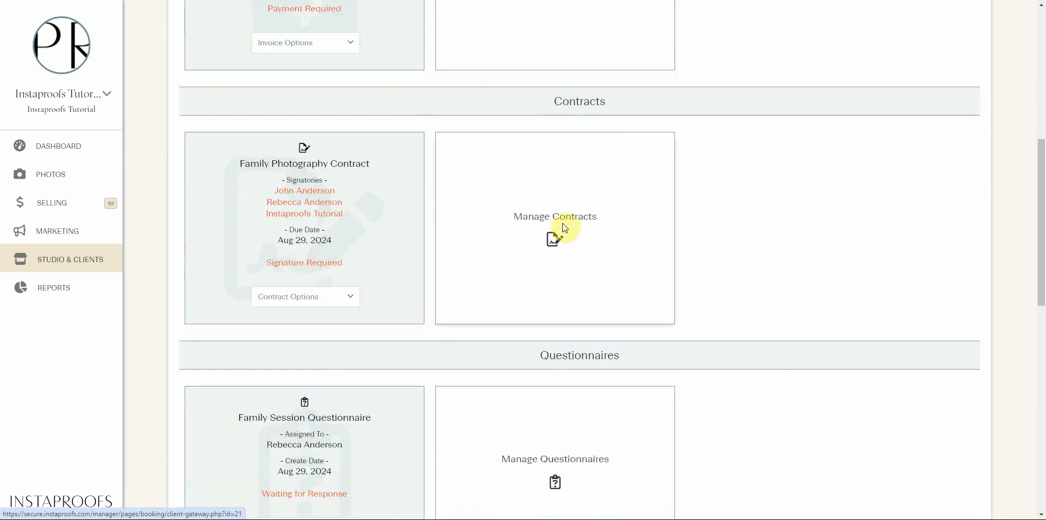
click(617, 224)
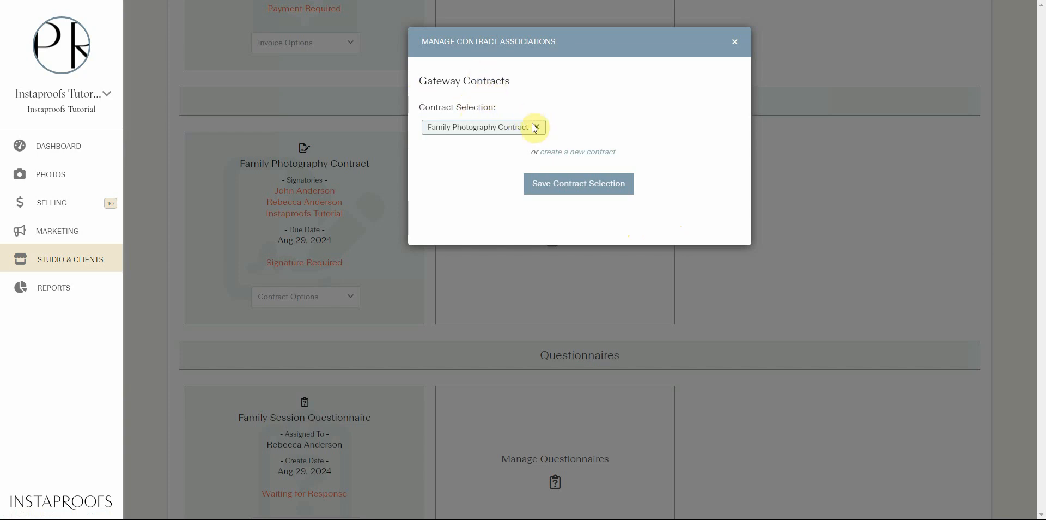
click(602, 153)
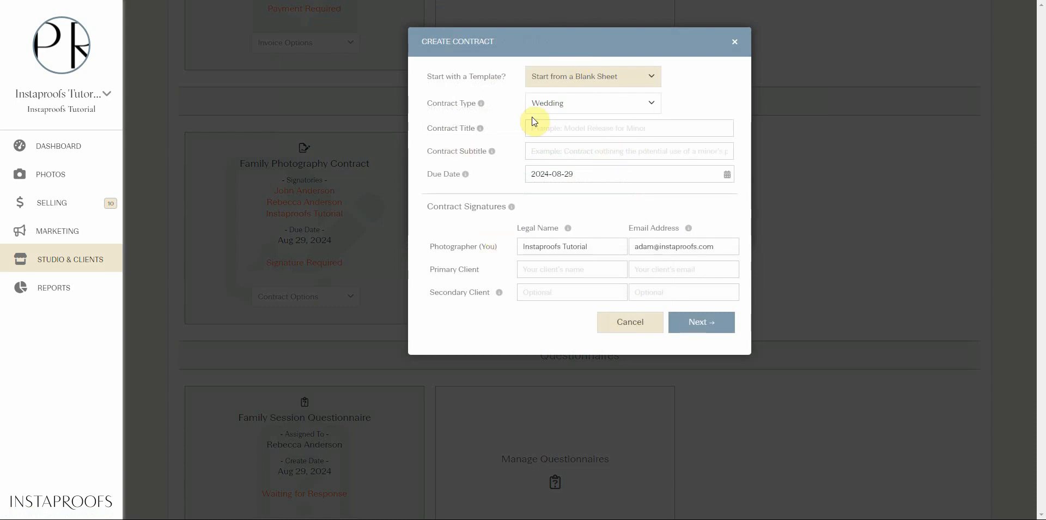
click(635, 325)
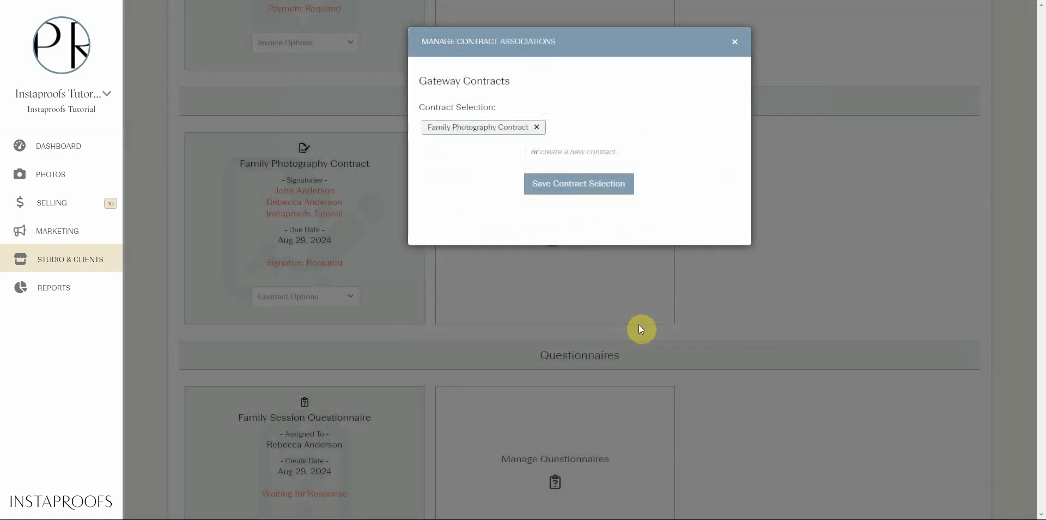
click(735, 41)
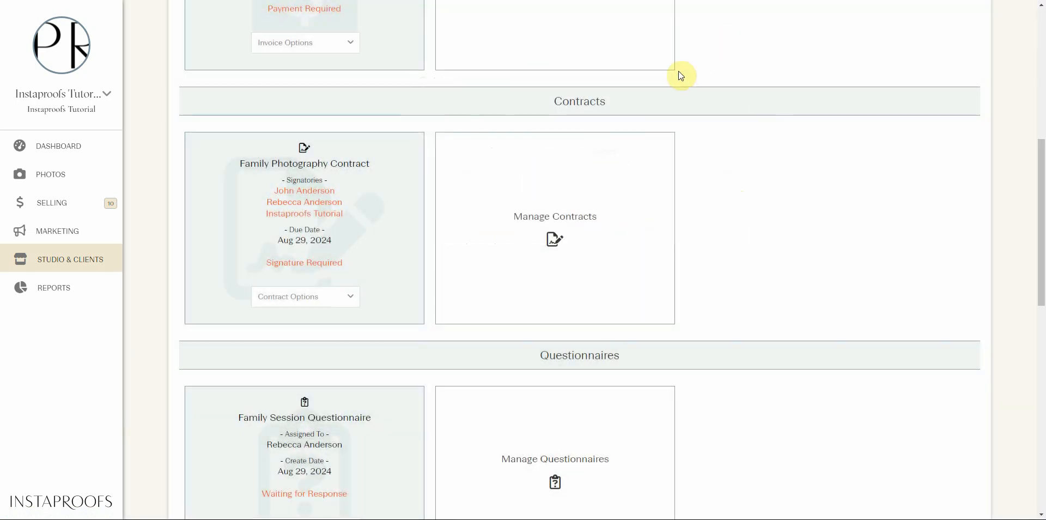
Step: Remove the Family Session Questionnaire from the gateway's questionnaire associations and save the selection
scroll(670, 71, down, 2)
scroll(663, 75, down, 3)
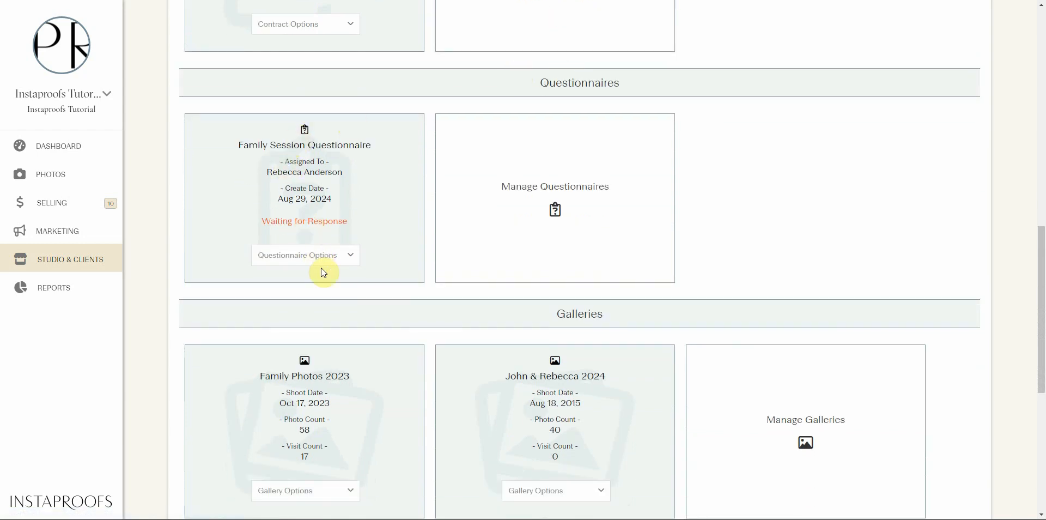
click(568, 206)
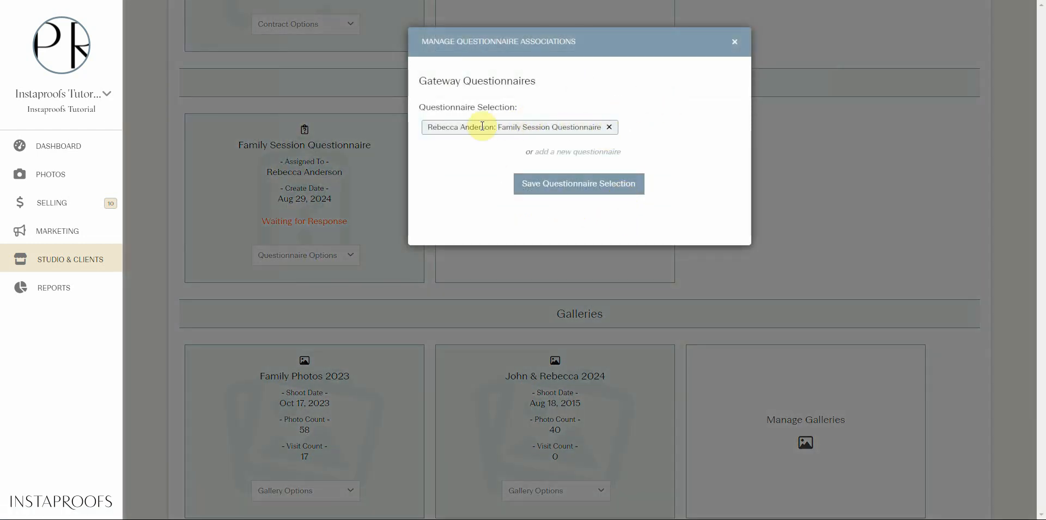
click(611, 129)
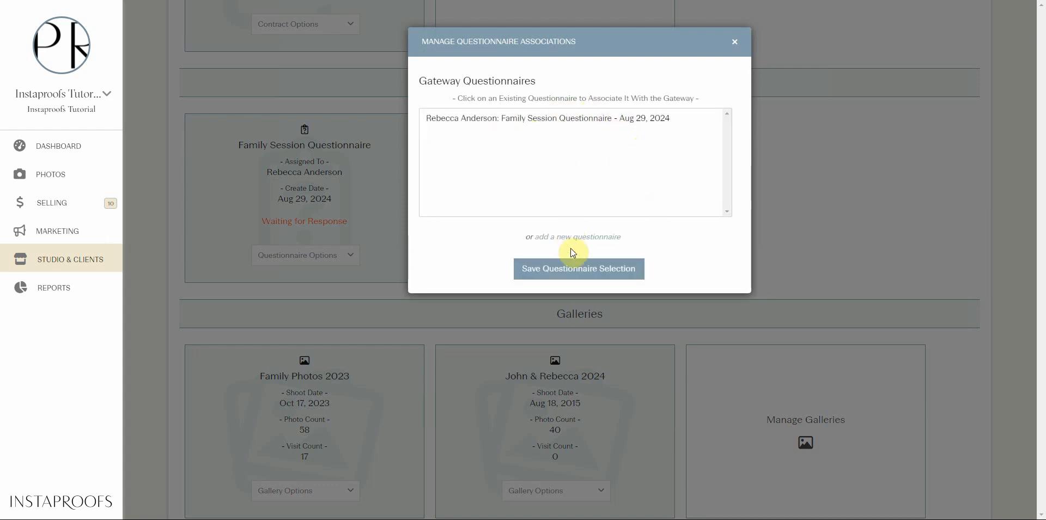
click(578, 269)
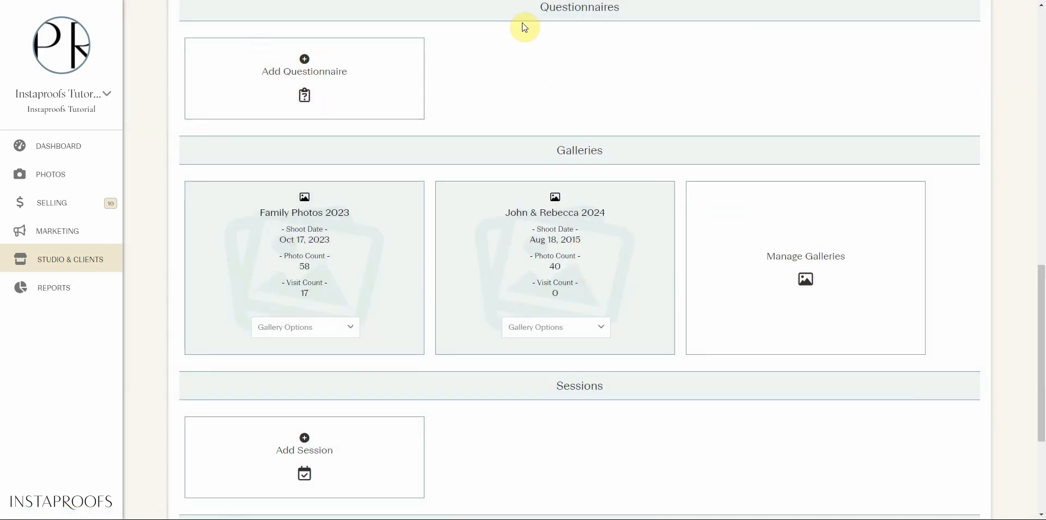
Step: Associate the existing Family Session Questionnaire with the gateway again and save the selection
click(287, 67)
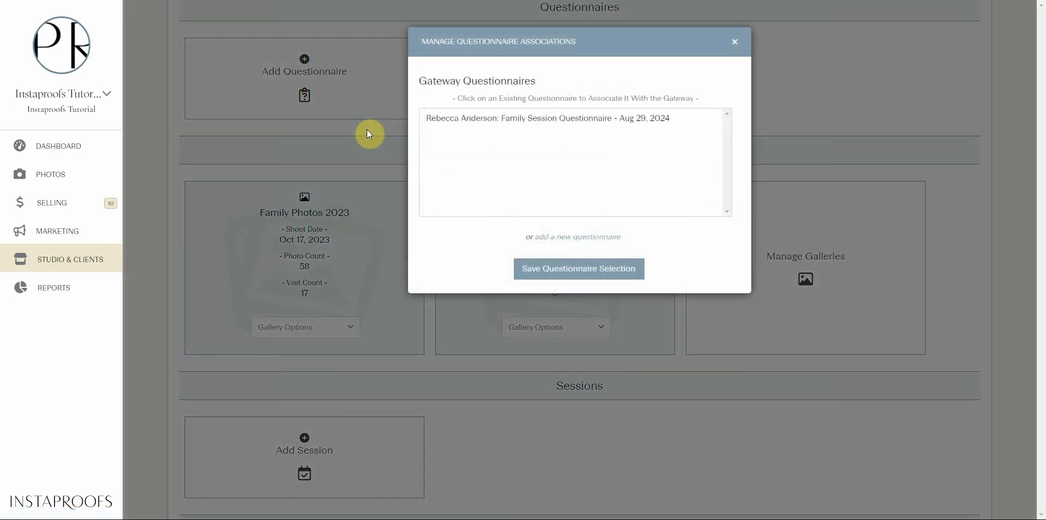
click(524, 118)
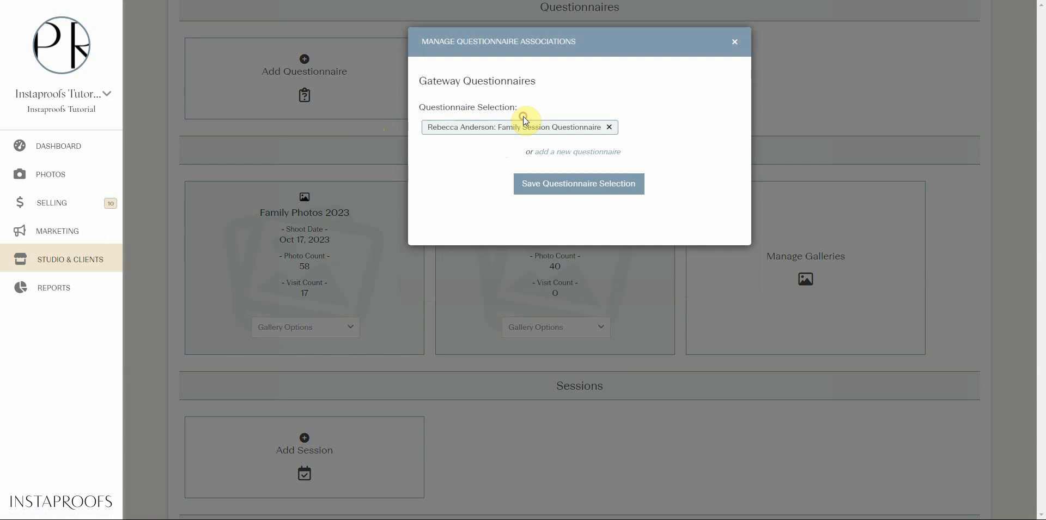
click(557, 185)
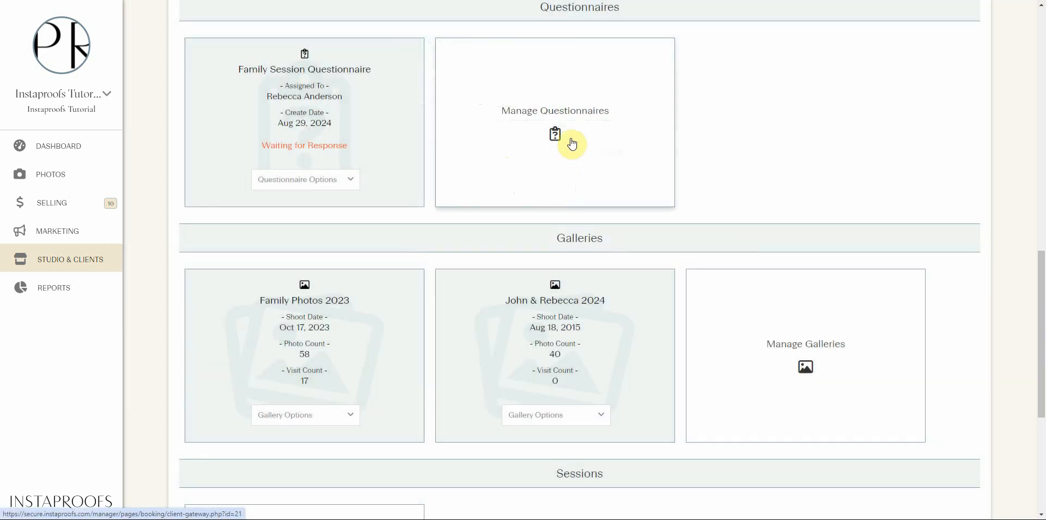
Step: Add the Demo Gallery to the gateway's gallery associations and save the selection
scroll(571, 144, down, 3)
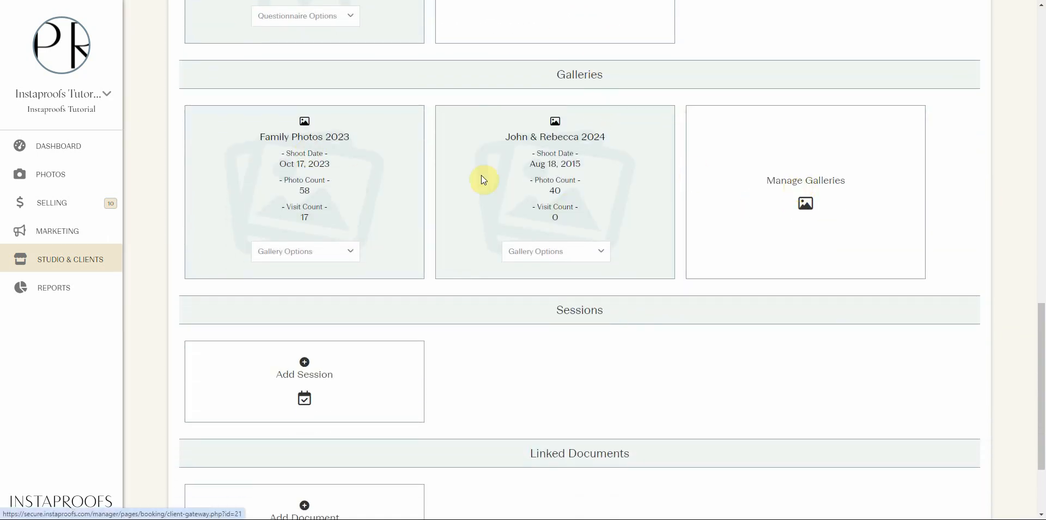
click(764, 180)
scroll(478, 151, down, 1)
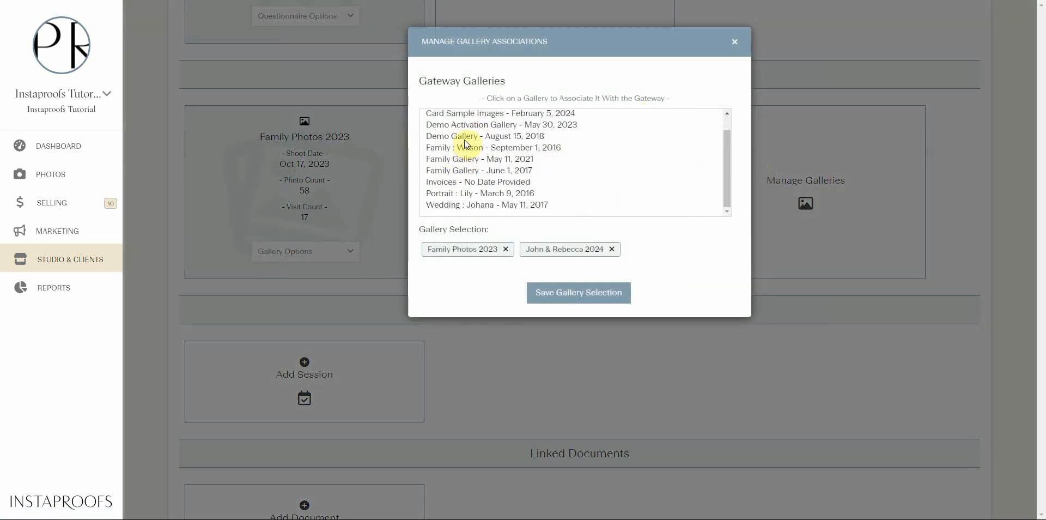
click(466, 137)
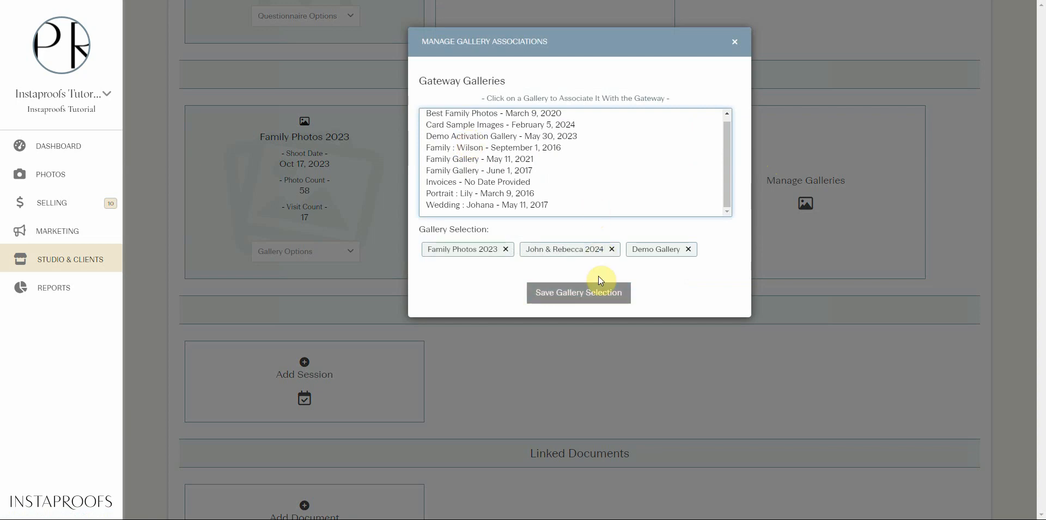
click(593, 289)
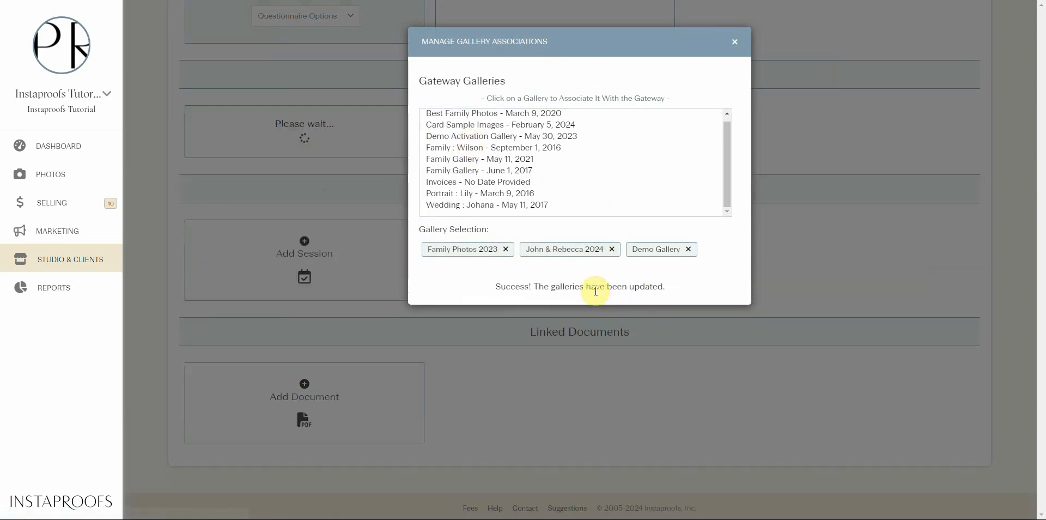
Step: Upload 2024FamilyPricing.pdf to the gateway as a linked document
scroll(527, 232, down, 3)
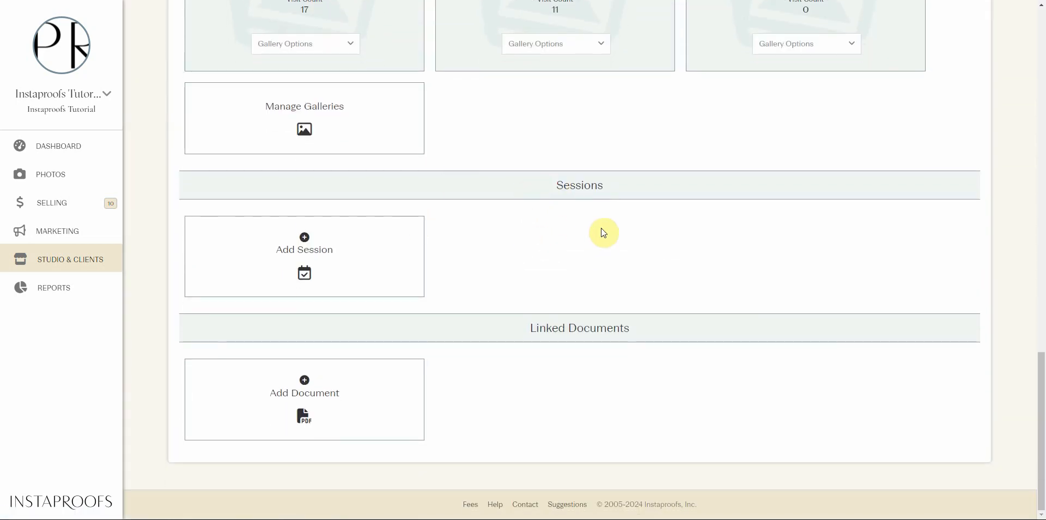
click(354, 404)
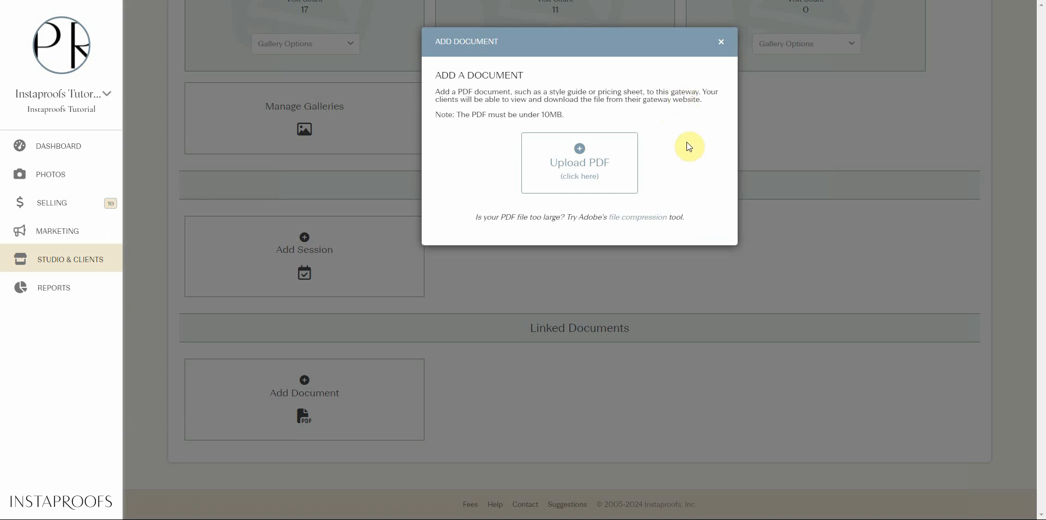
click(601, 168)
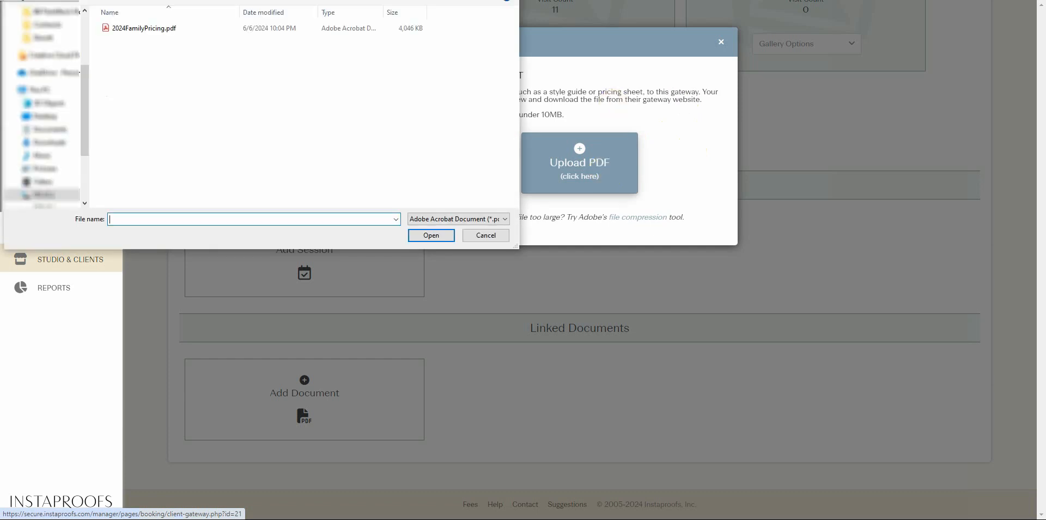
click(147, 31)
click(429, 236)
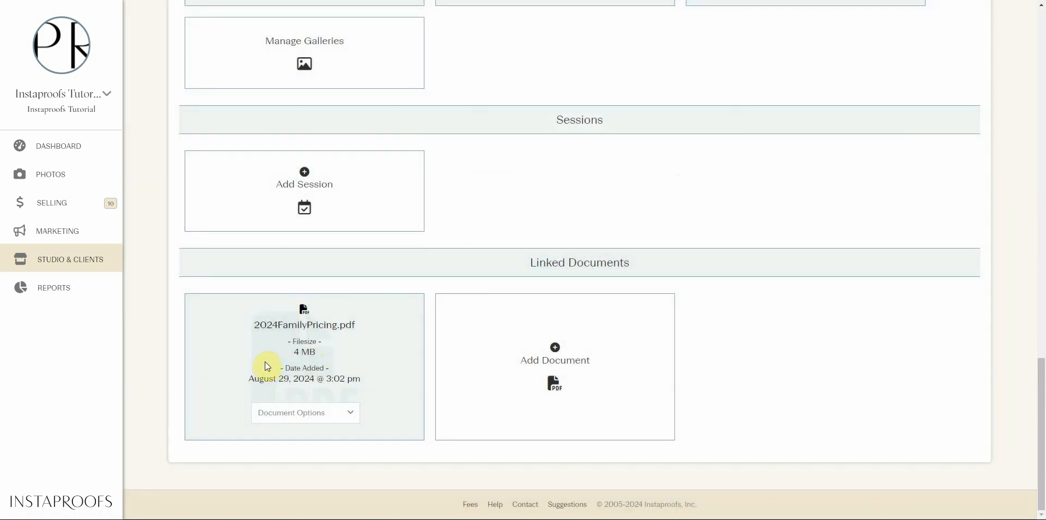
Step: View the gateway as the client sees it, try downloading 2024FamilyPricing.pdf from its linked documents, and close the client view
scroll(757, 202, up, 5)
scroll(806, 163, up, 10)
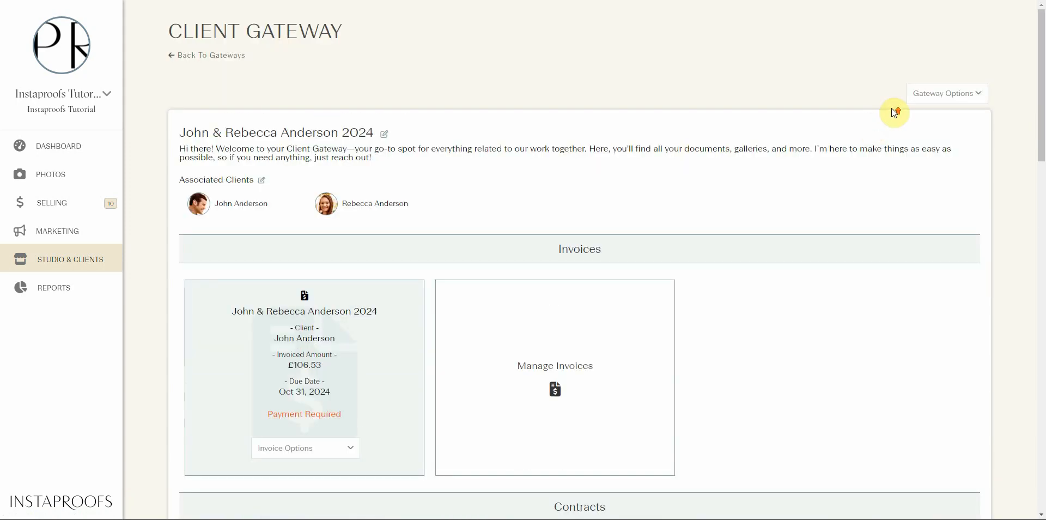
click(950, 94)
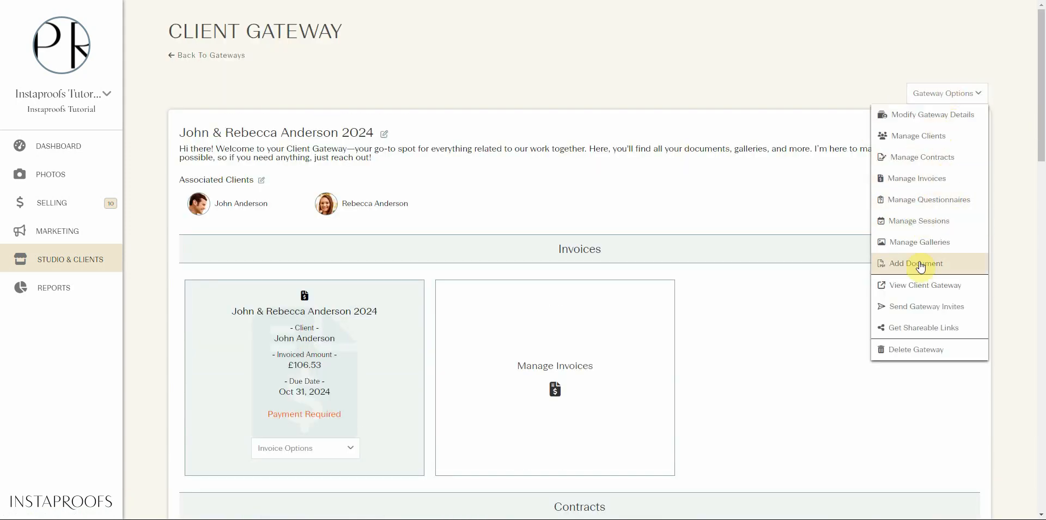
click(930, 285)
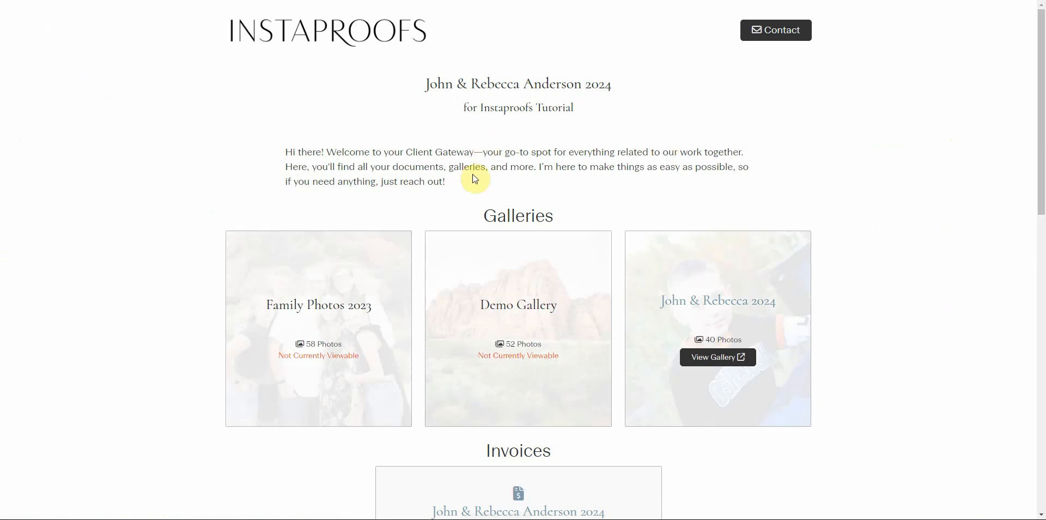
scroll(476, 176, down, 12)
scroll(477, 179, down, 2)
mouse_move(560, 333)
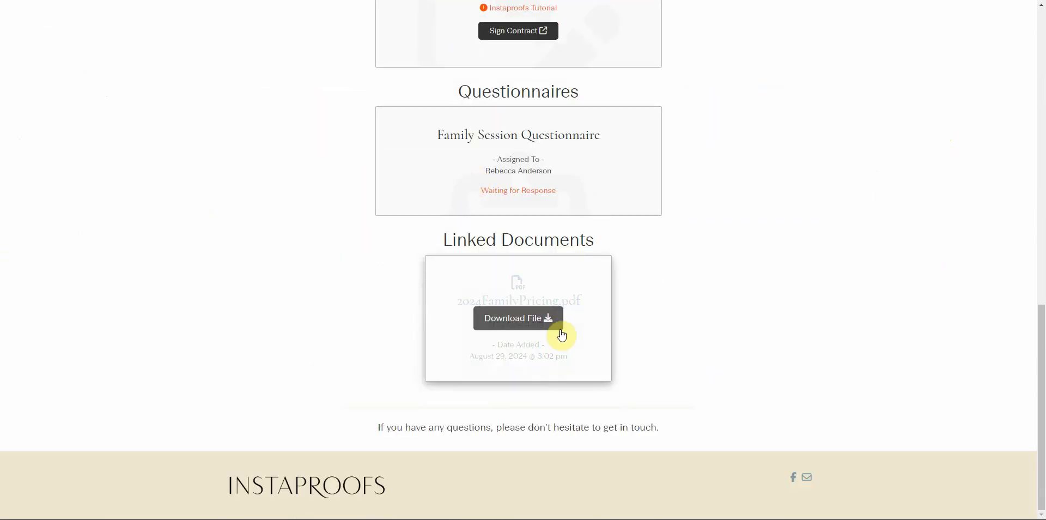
click(546, 313)
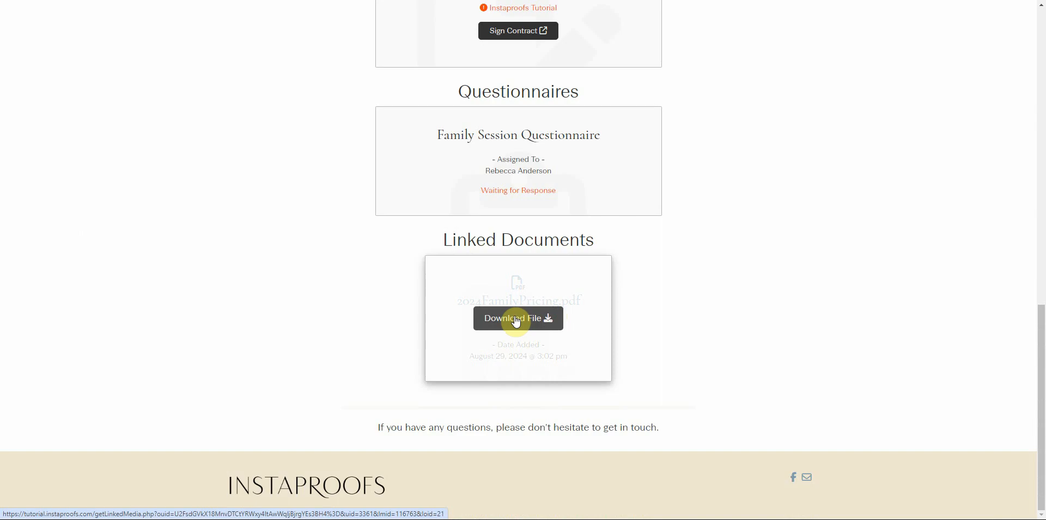
key(ctrl+w)
scroll(568, 130, down, 1)
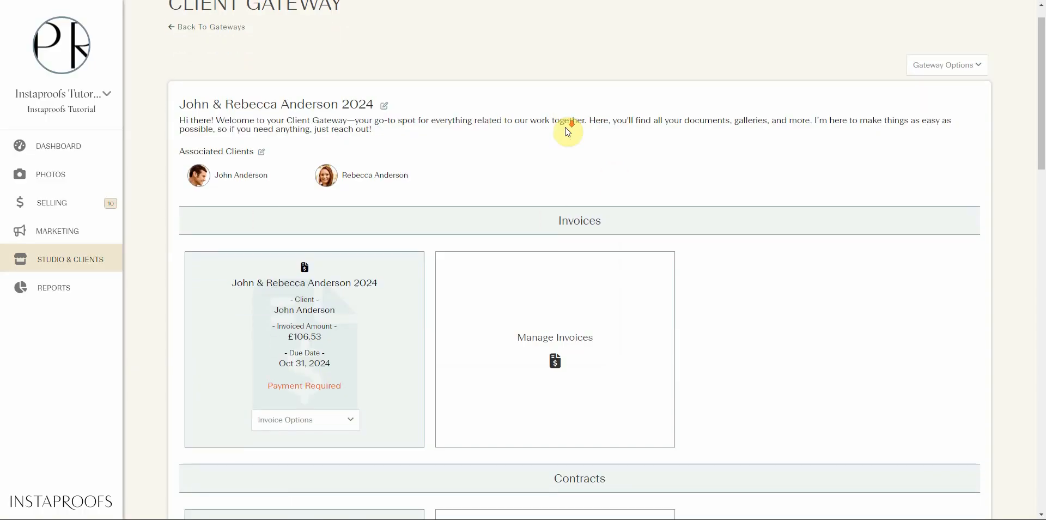
scroll(567, 137, down, 3)
scroll(769, 149, up, 4)
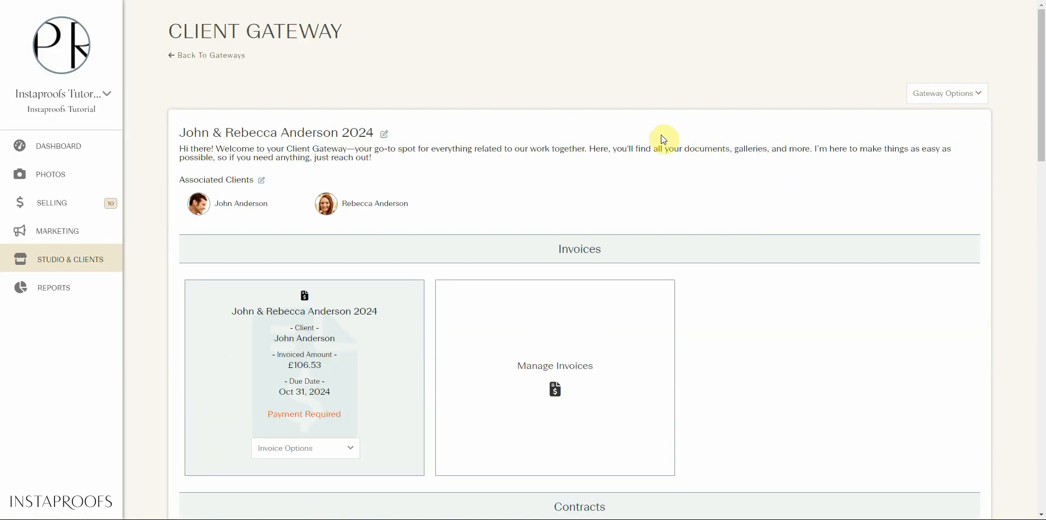